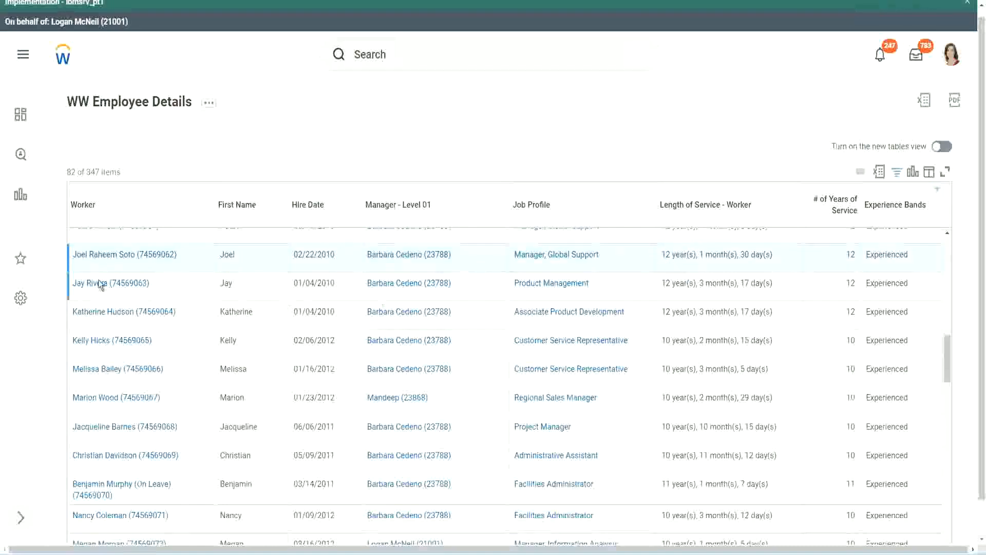
Compare the Length of Service text with the # of Years of Service for several workers in the WW Employee Details report.
mouse_move(104, 258)
drag(660, 256, 755, 254)
click(825, 264)
double_click(824, 264)
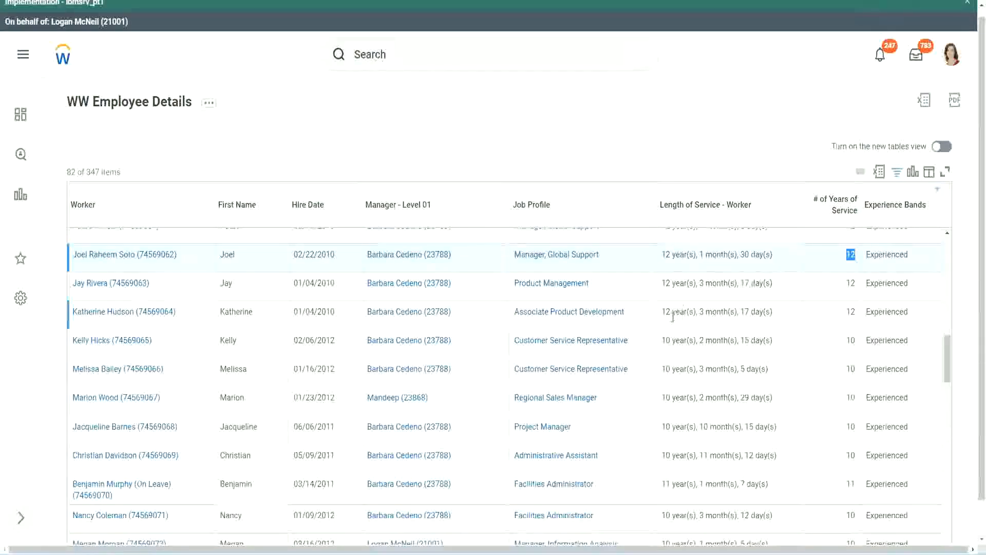
click(678, 455)
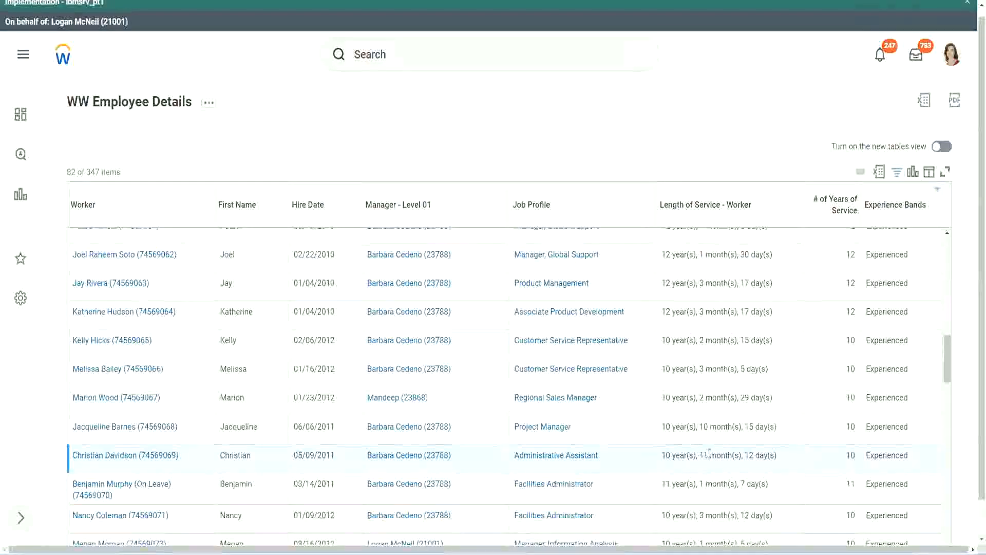
drag(709, 453, 755, 456)
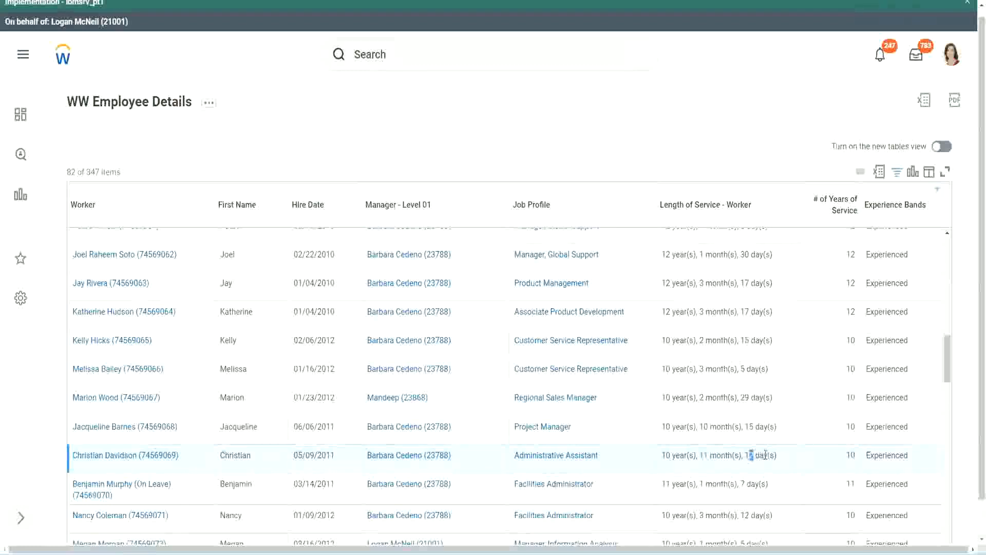
click(765, 455)
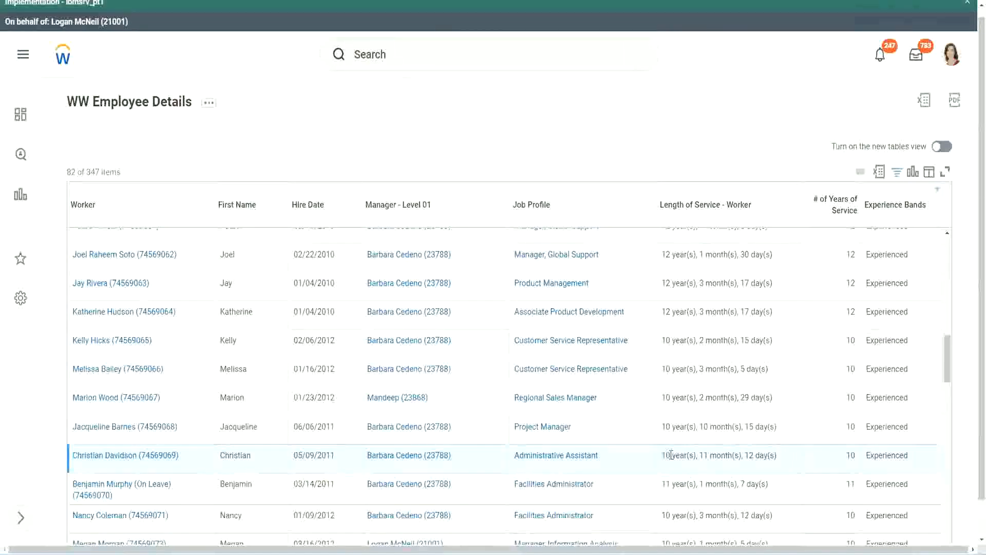
double_click(850, 455)
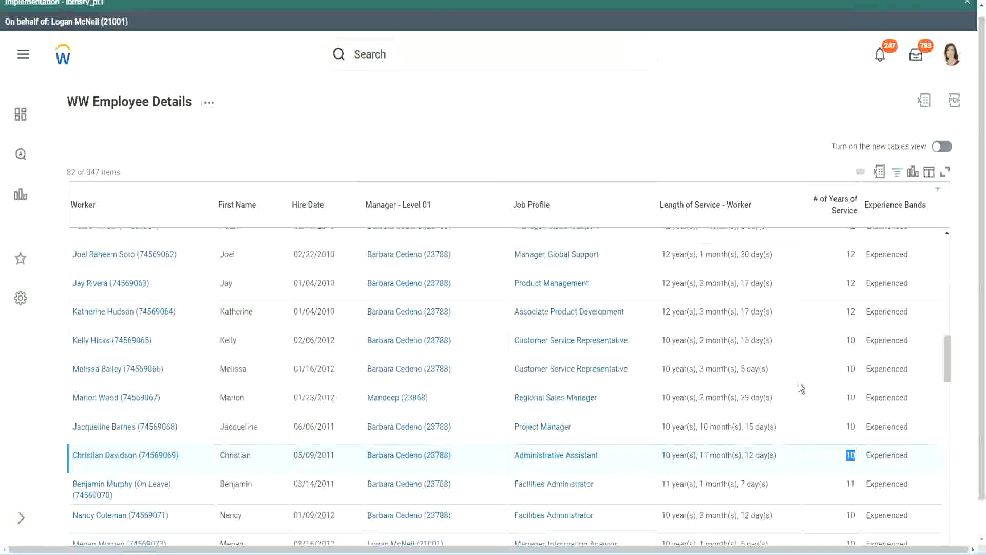
click(849, 323)
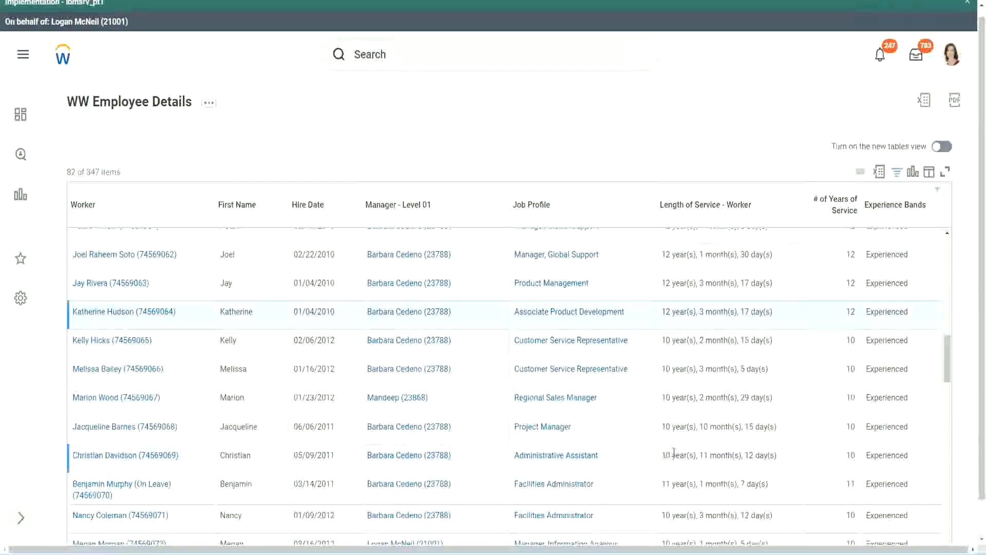
drag(662, 453, 674, 453)
click(744, 453)
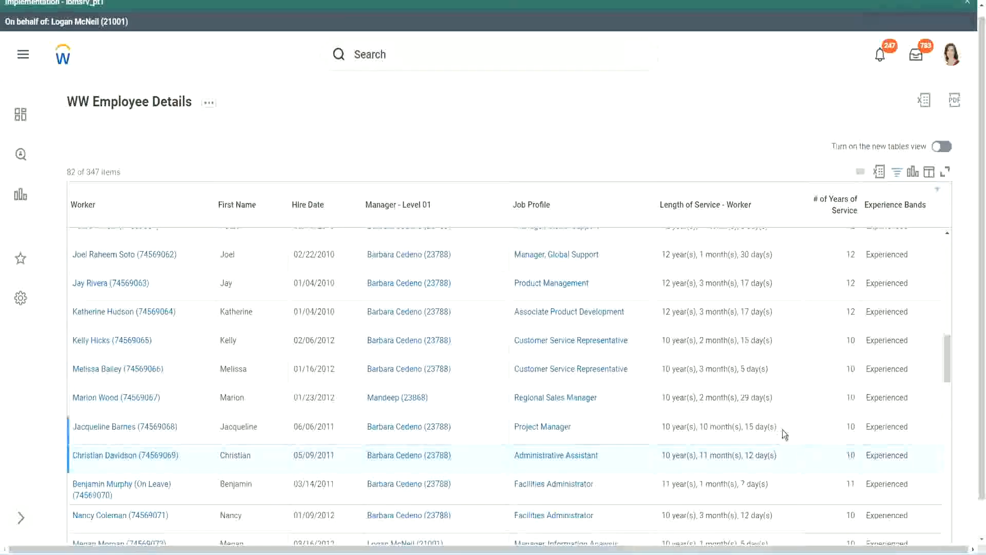
double_click(852, 254)
drag(662, 255, 785, 250)
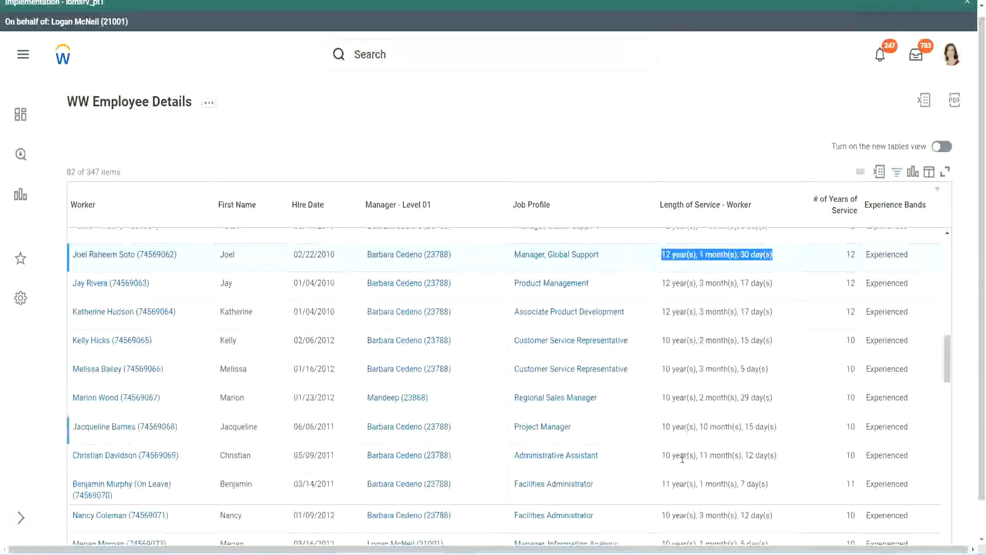
click(763, 454)
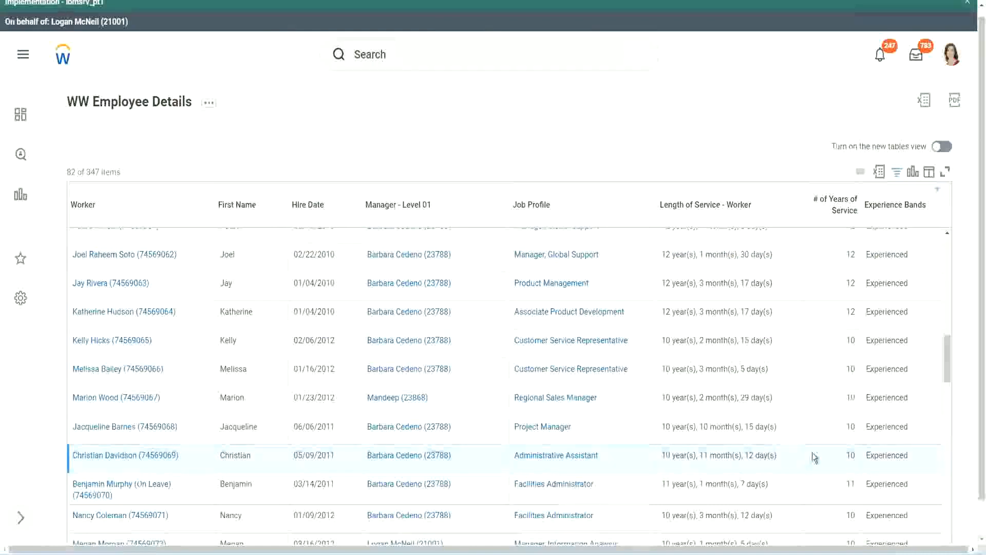
double_click(848, 455)
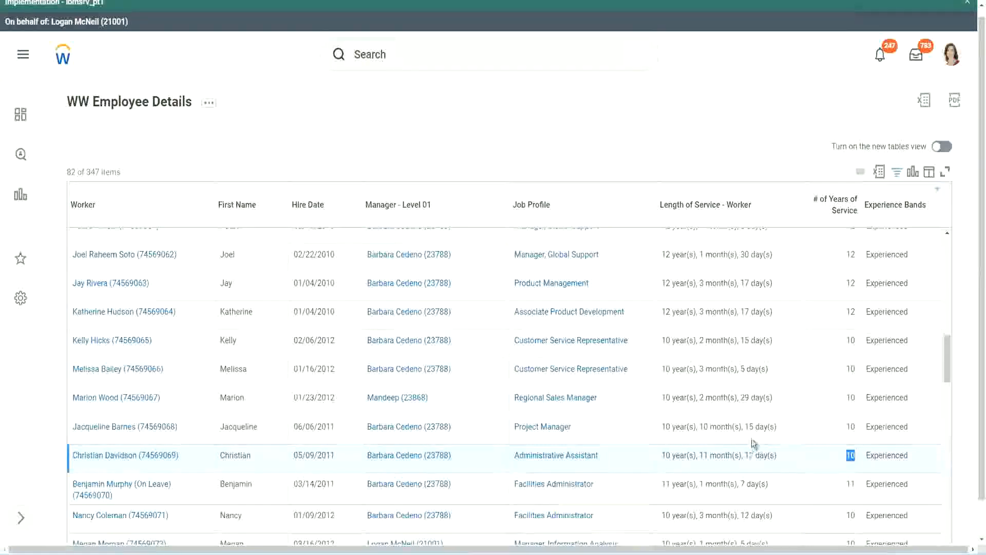
click(814, 459)
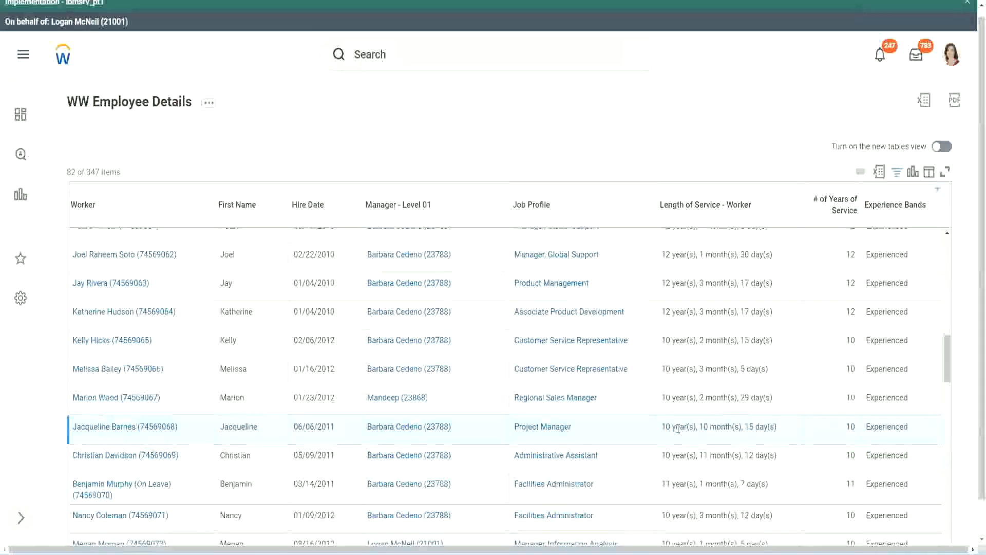
double_click(711, 426)
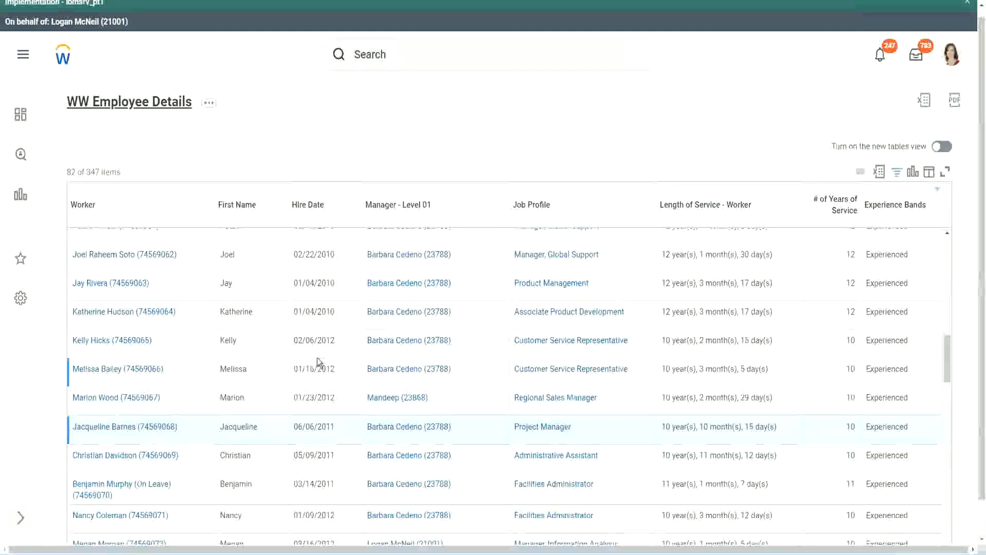
View the calculated field behind the report's Experience Bands column and examine its conditions and return values.
scroll(321, 359, down, 5)
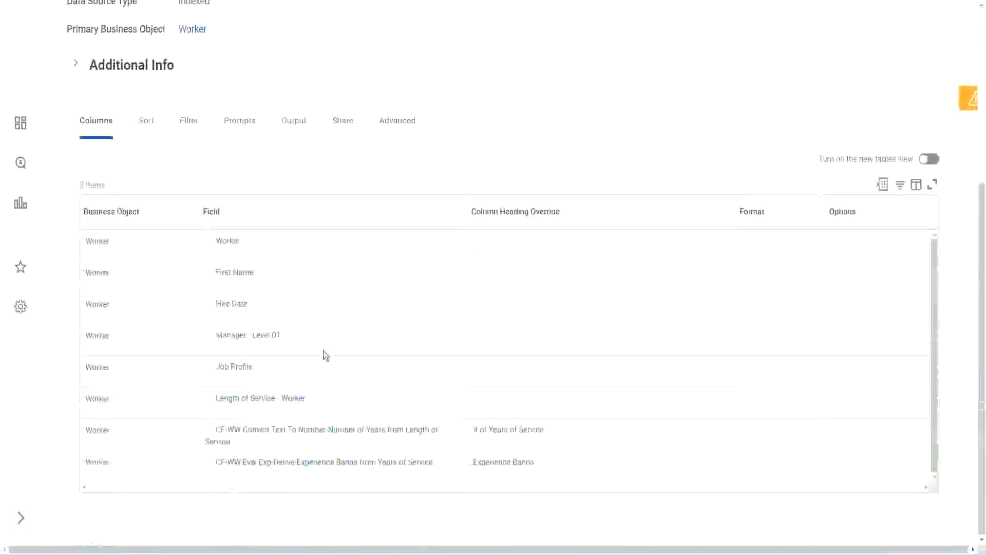
right_click(268, 468)
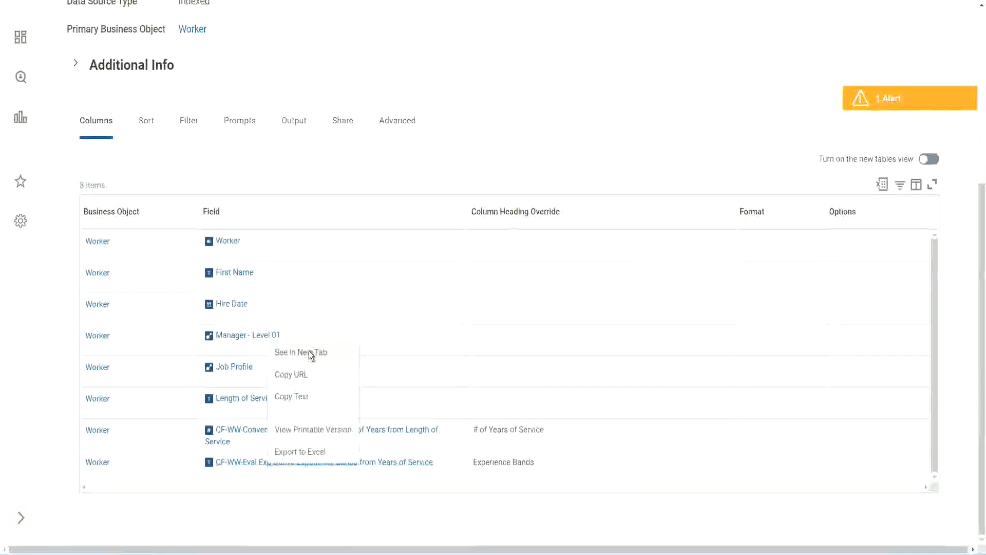
click(309, 350)
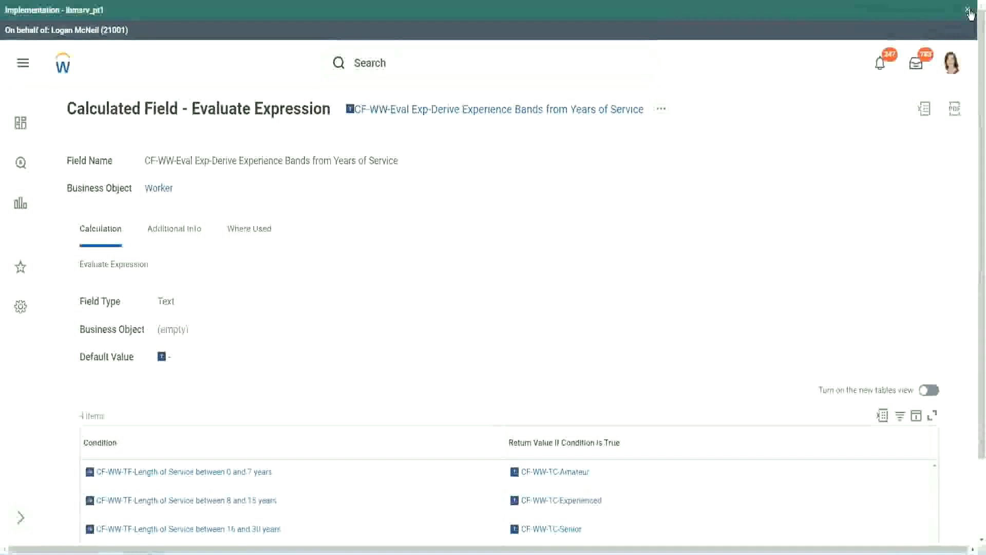
click(969, 12)
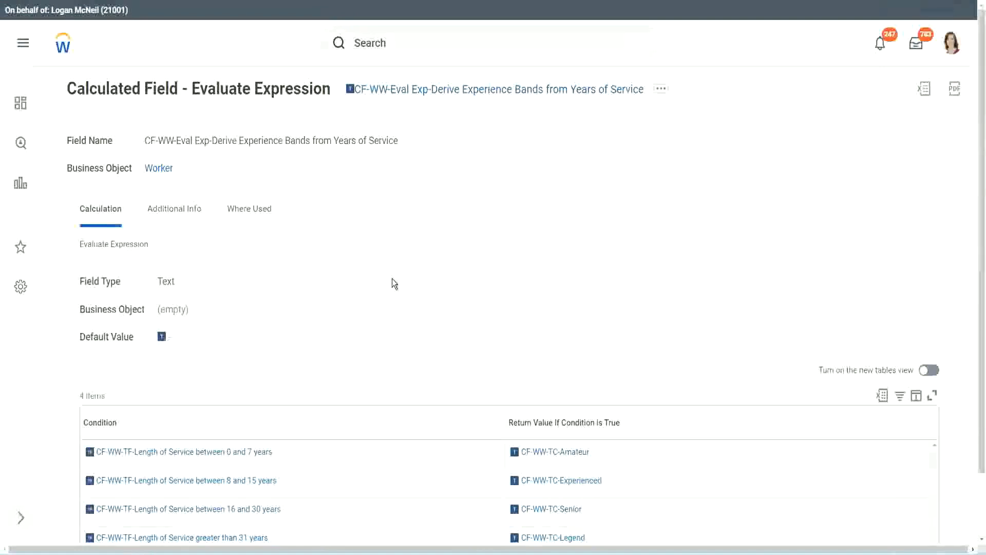
scroll(394, 293, down, 1)
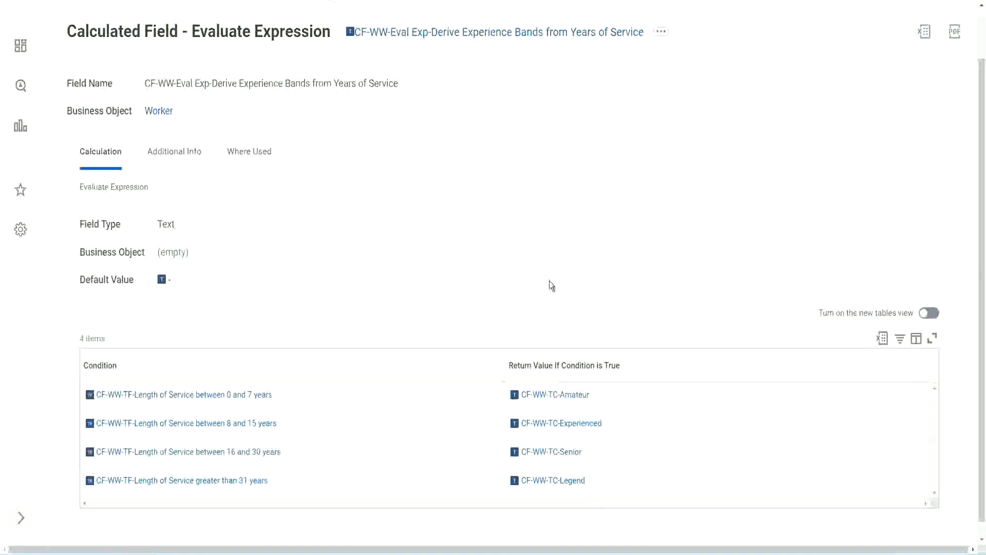
click(447, 363)
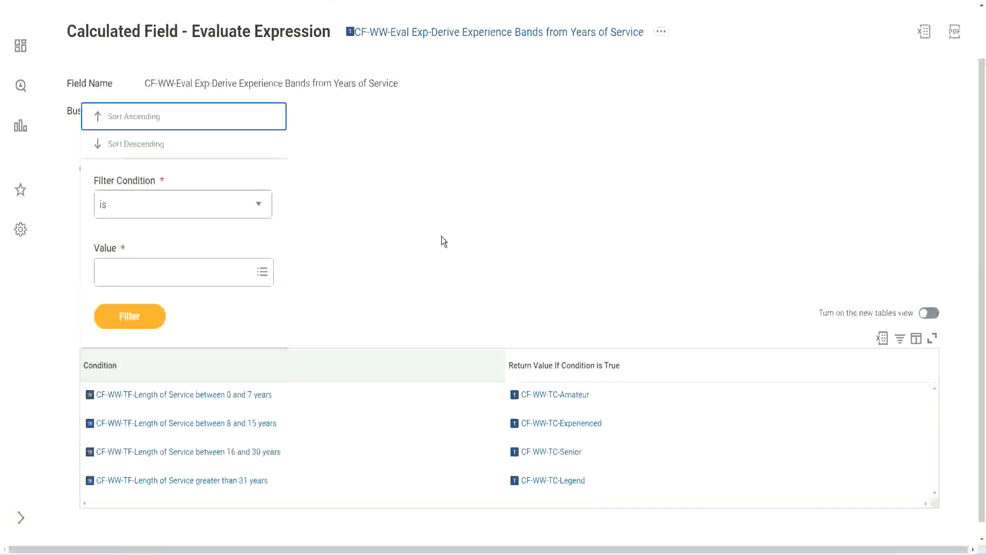
click(441, 241)
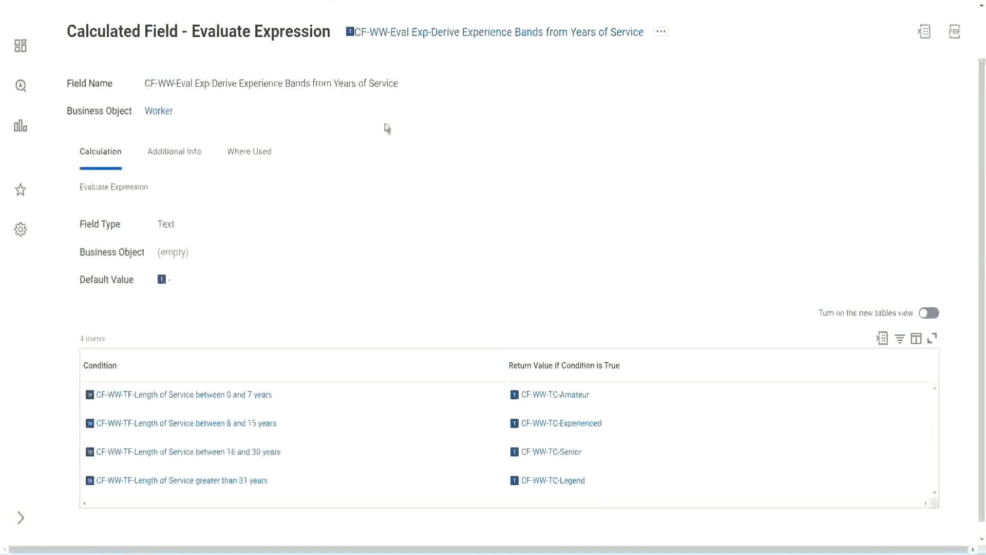
Copy the Experience Bands calculated field's name and paste it as the Field Name of a new calculated field.
right_click(434, 37)
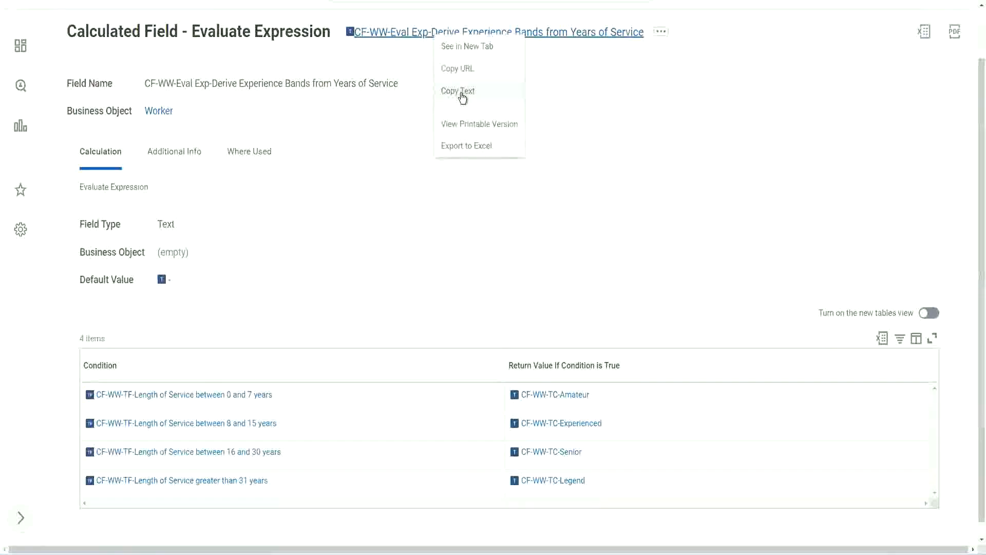
click(463, 96)
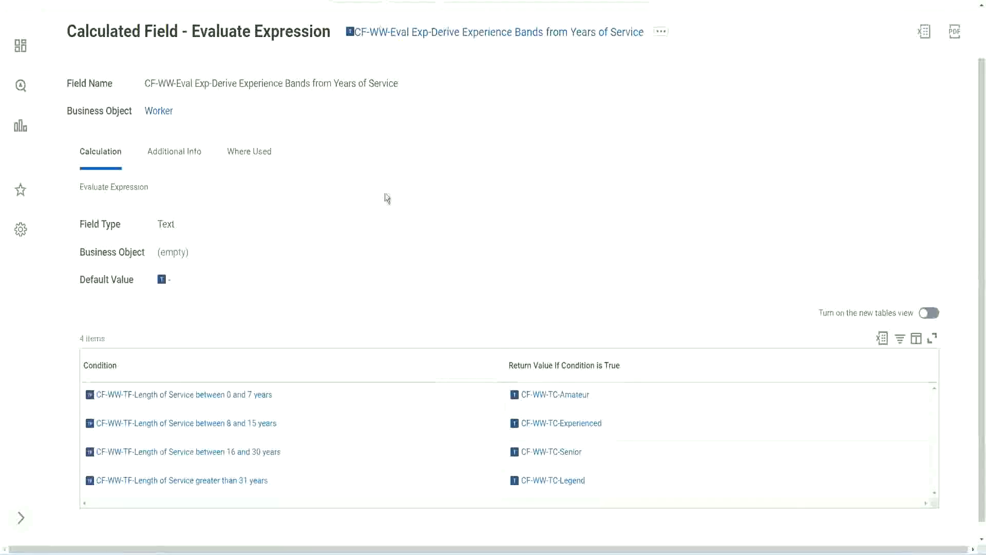
scroll(383, 204, up, 2)
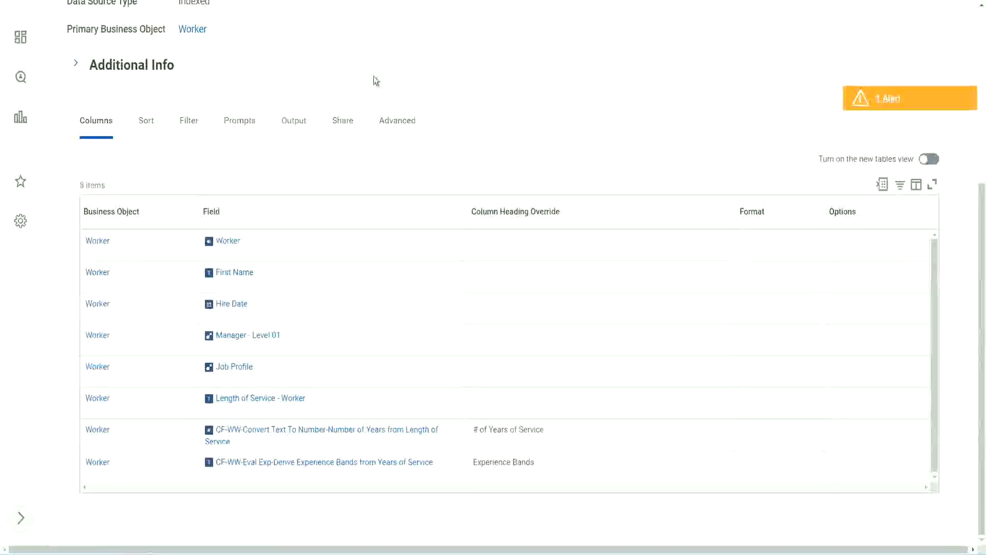
scroll(380, 77, up, 5)
click(400, 63)
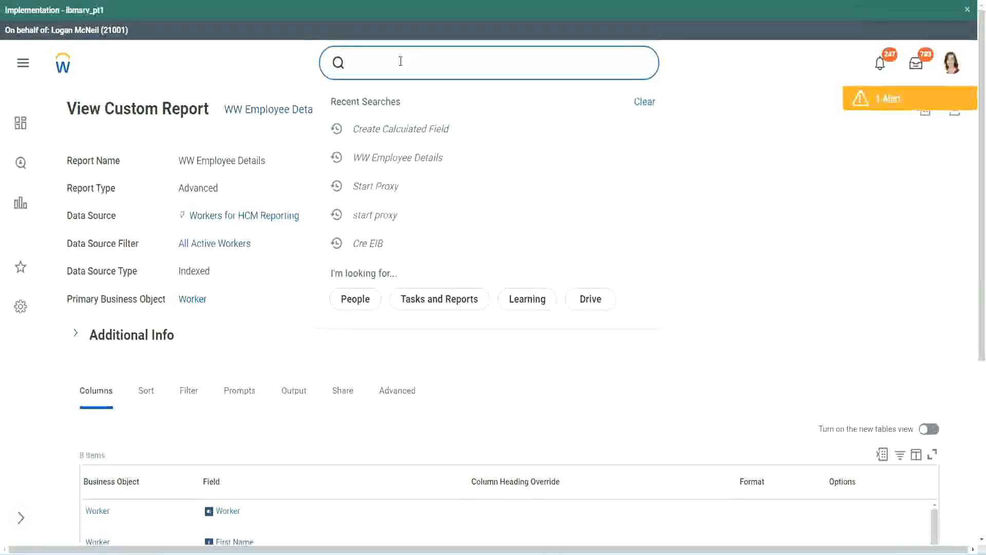
text(create cal field)
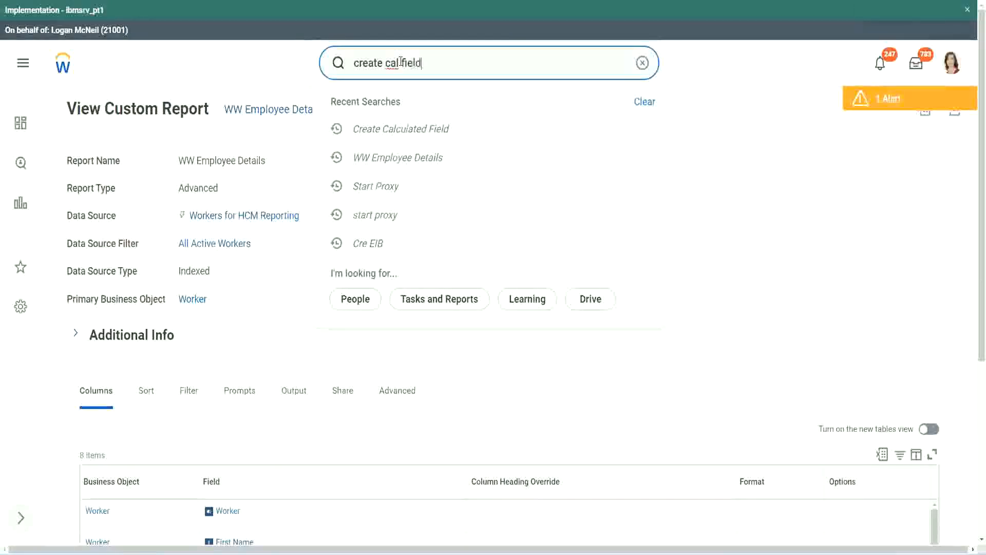
click(411, 106)
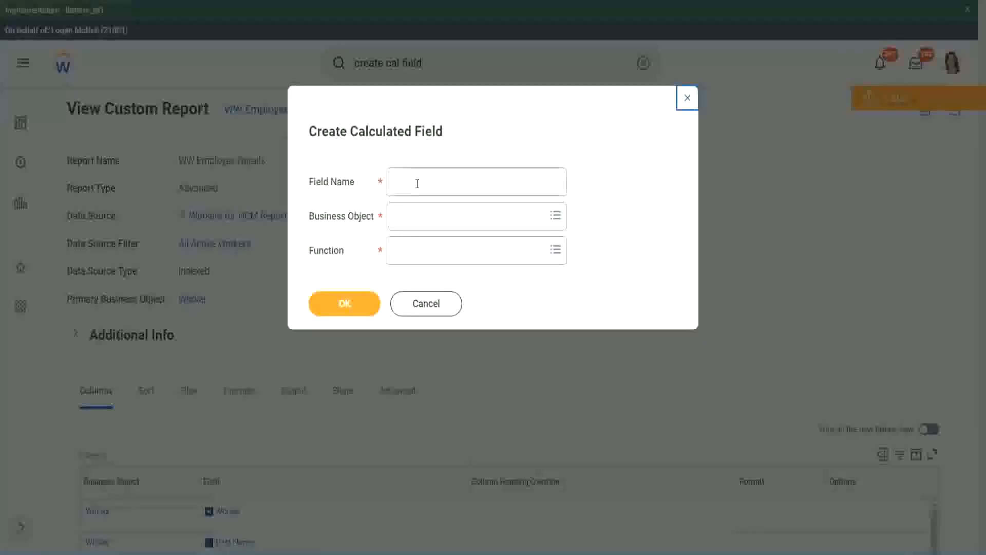
click(417, 184)
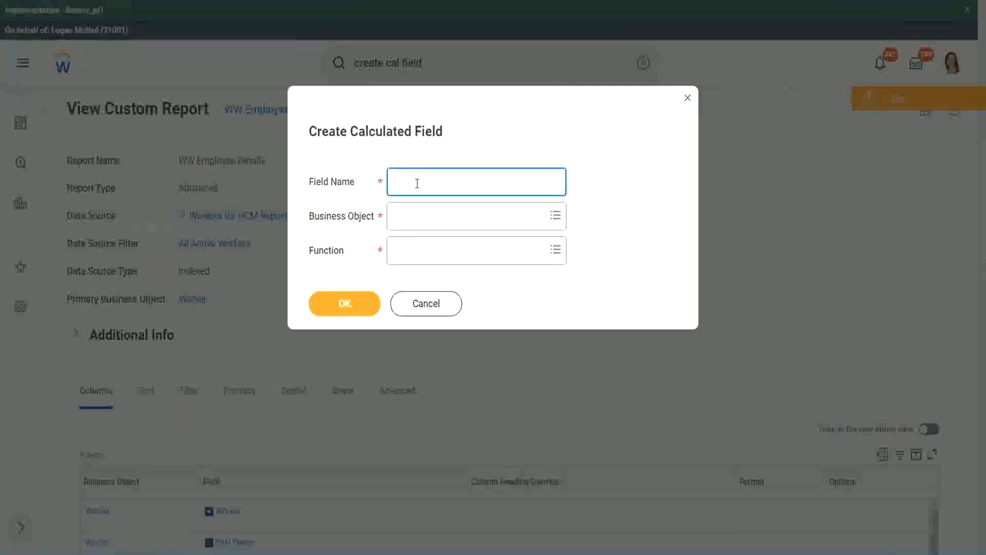
key(ctrl+v)
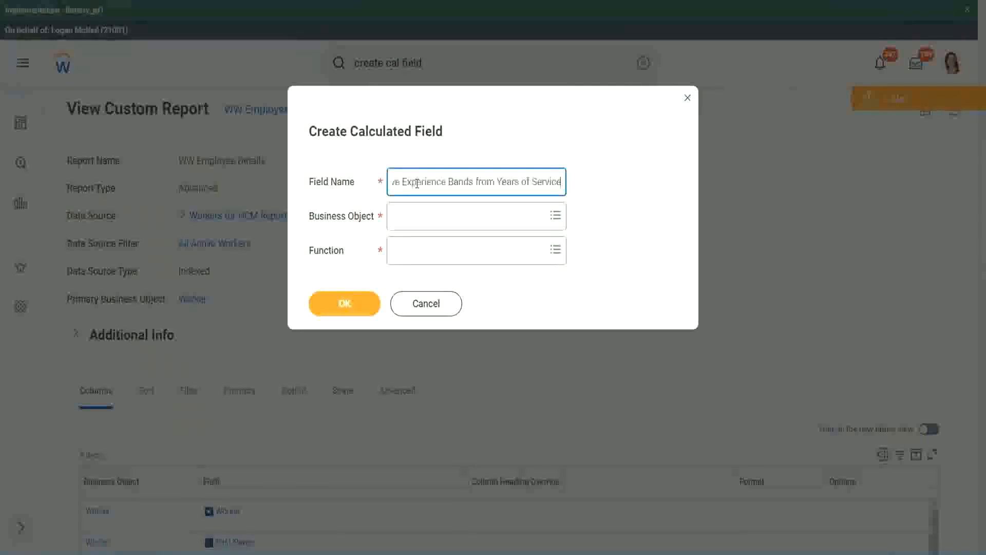
Insert "Bands" after "Eval Exp" in the new calculated field's name.
drag(445, 182, 359, 165)
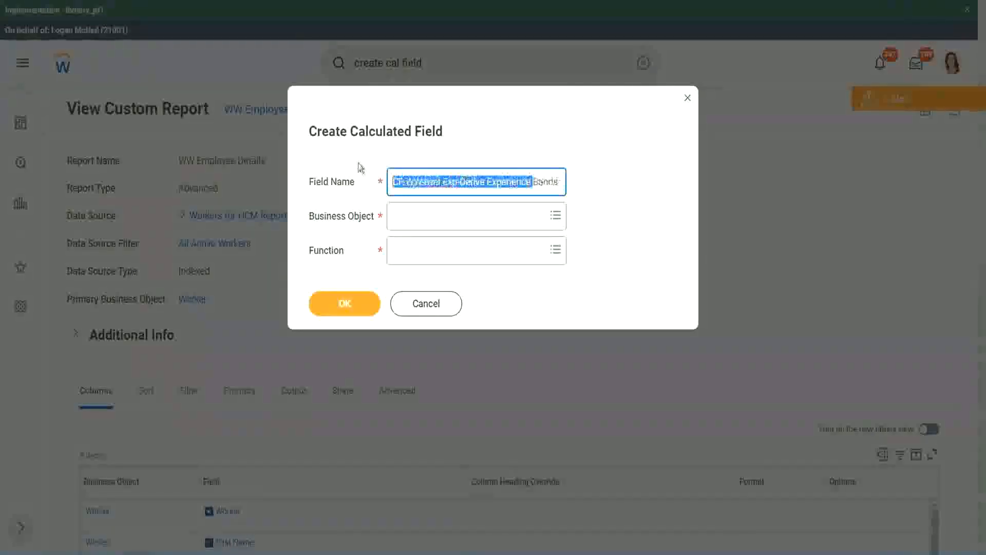
click(447, 182)
double_click(450, 183)
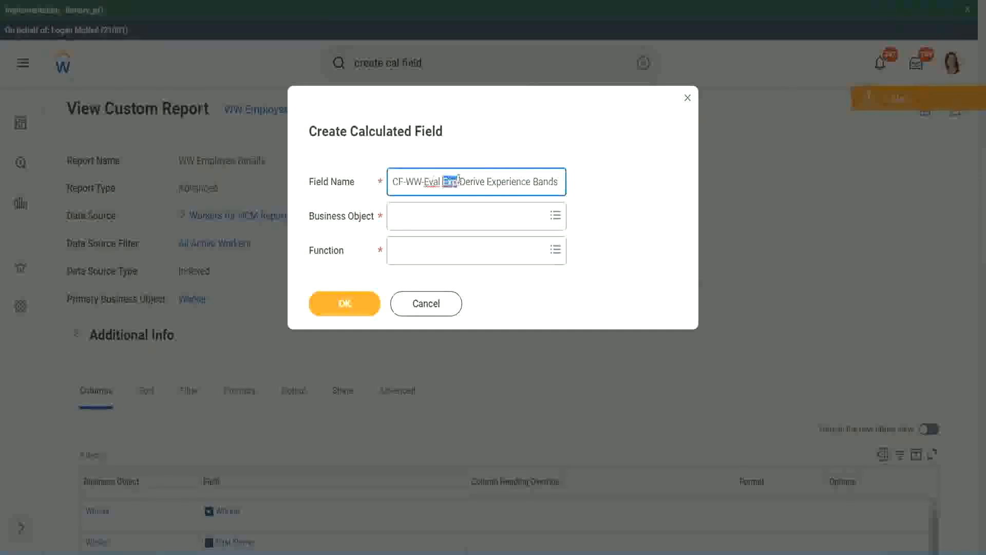
click(457, 182)
text(bands)
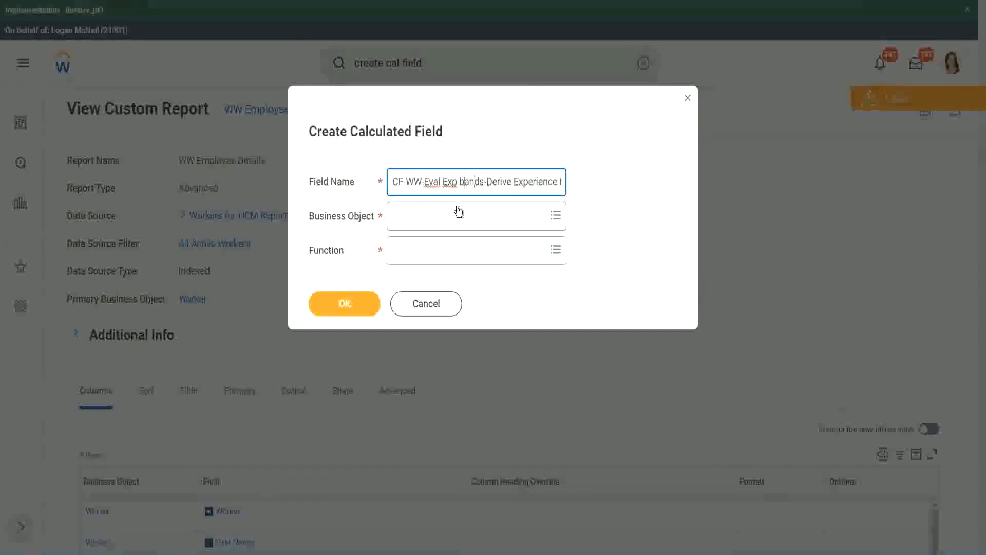
key(Left)
key(Left)
key(Left)
key(Left)
key(shift+Left)
text(B)
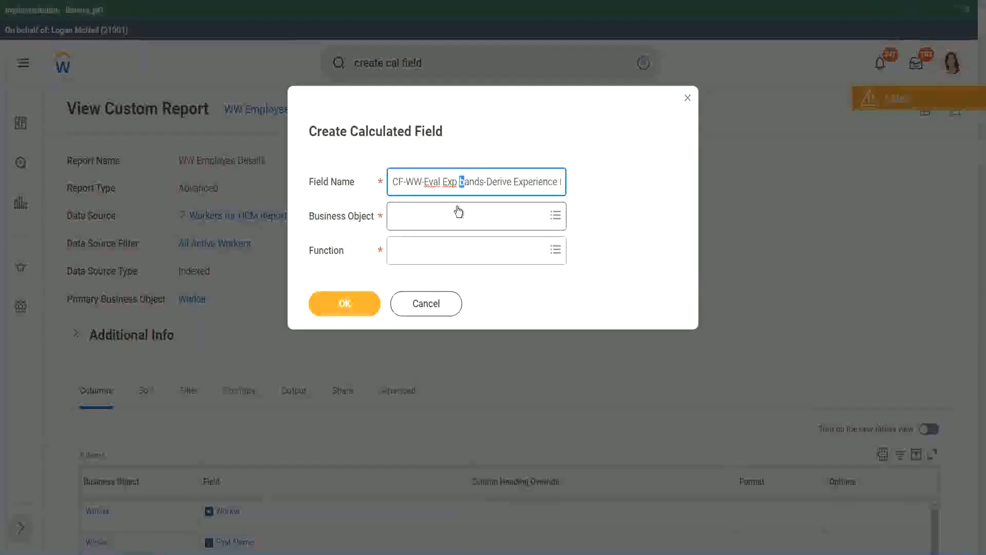
key(Right)
key(Right)
key(Right)
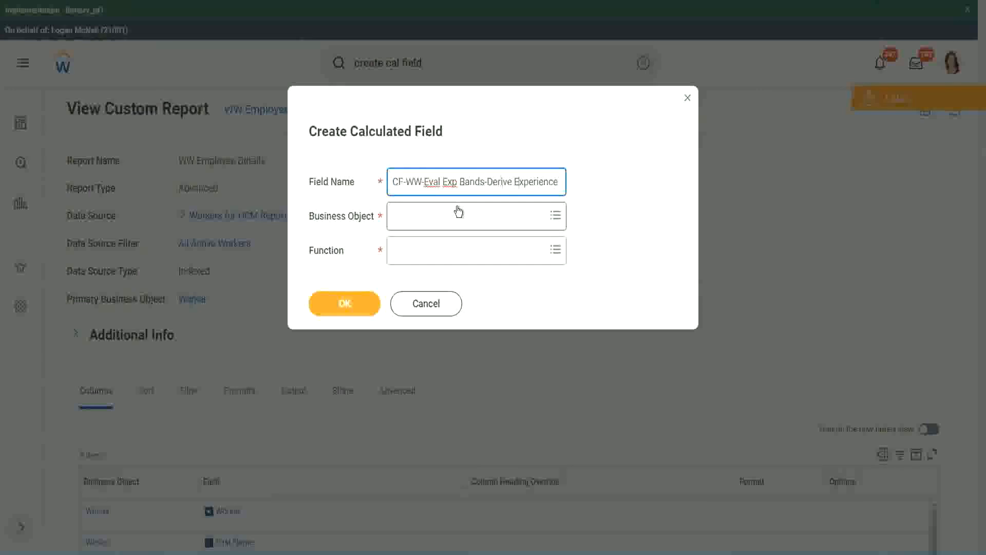
Replace "Derive" with "Determine" in the new calculated field's name.
key(End)
text(s from Years of)
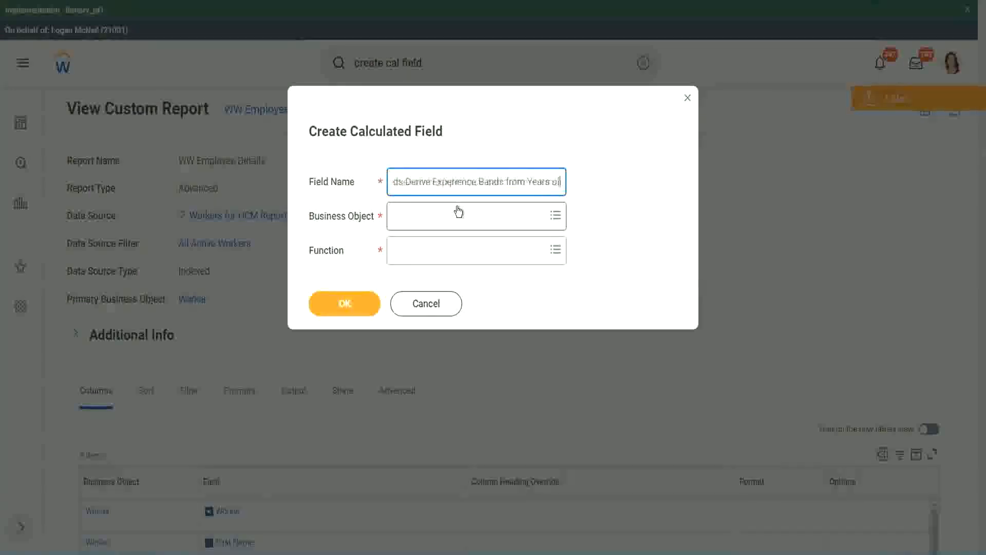
key(Left)
key(Left)
key(Left)
key(Left)
key(Left)
key(Left)
key(Left)
key(Left)
key(Left)
key(Left)
key(Left)
key(Left)
key(Left)
key(Left)
key(Left)
key(Left)
key(Left)
key(Left)
key(Left)
key(Left)
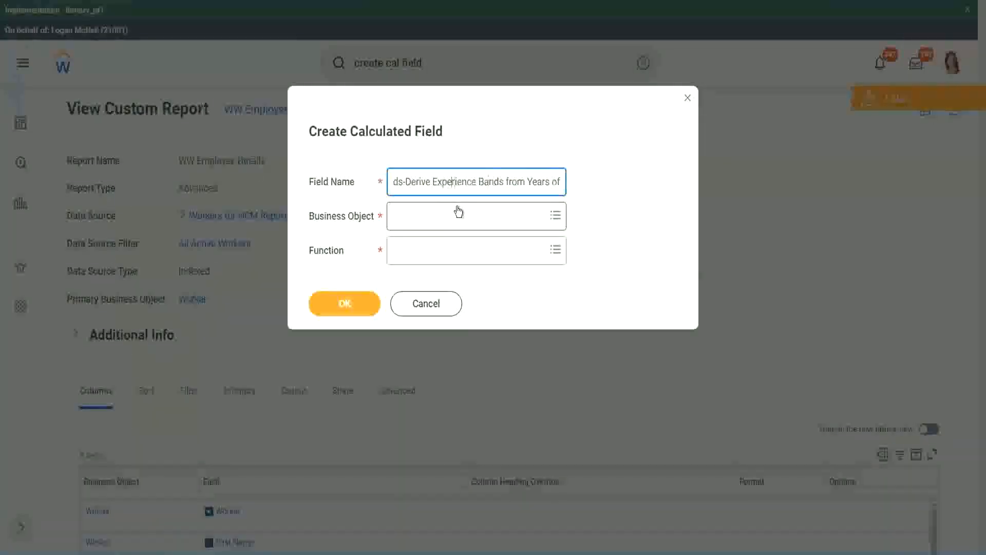
key(Left)
key(Left)
key(Left)
key(shift+Left)
key(shift+Left)
key(shift+Left)
key(shift+Left)
key(shift+Left)
key(shift+Left)
text(Determine)
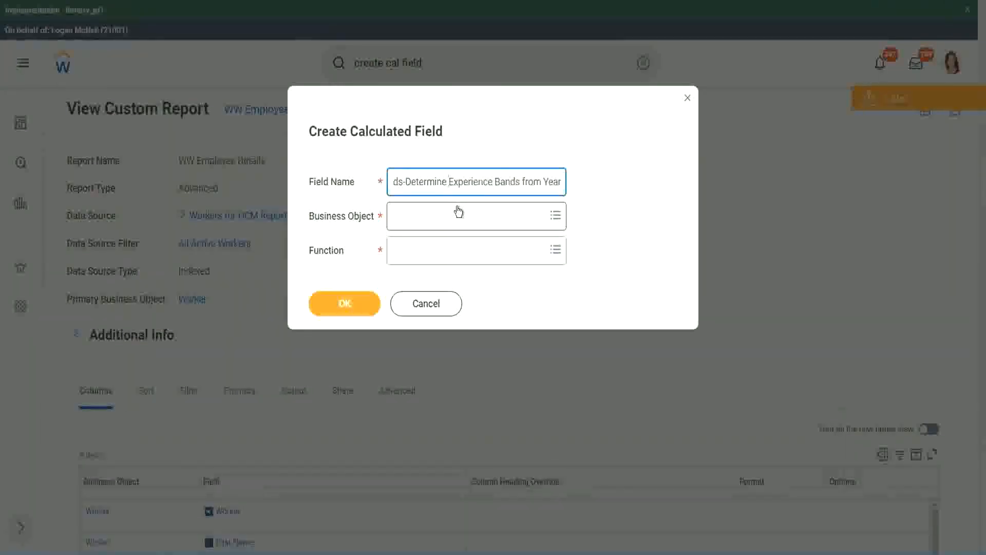
Set the new calculated field's business object to Worker.
key(End)
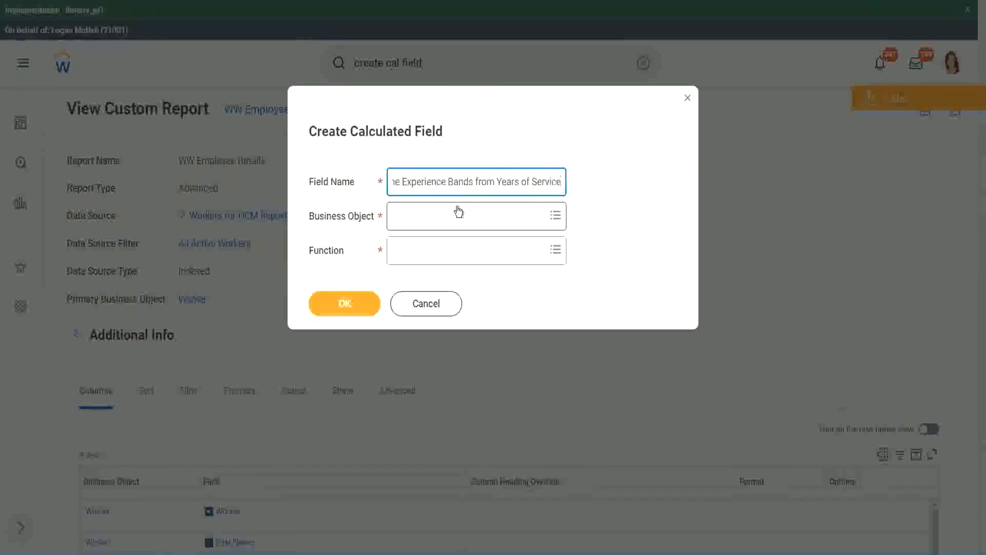
click(439, 221)
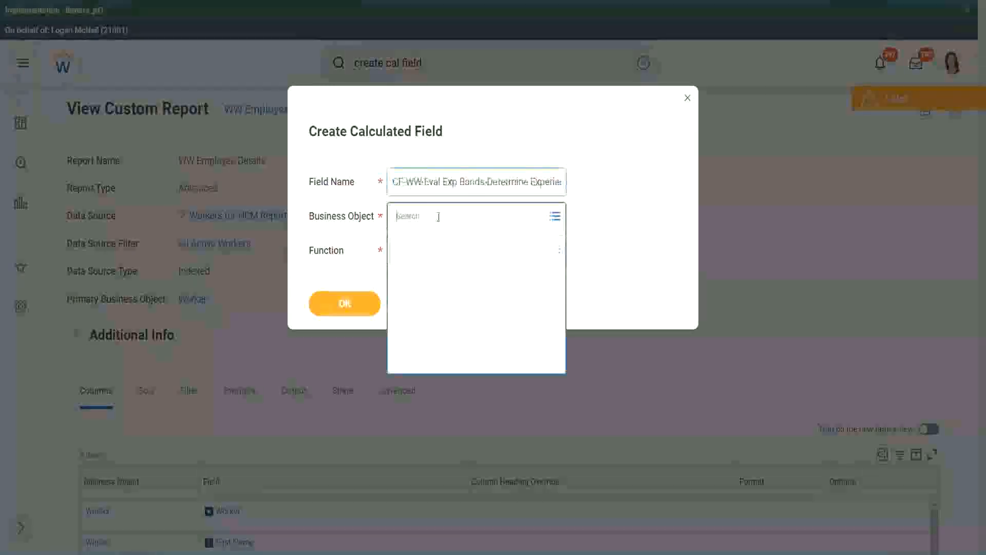
text(worker)
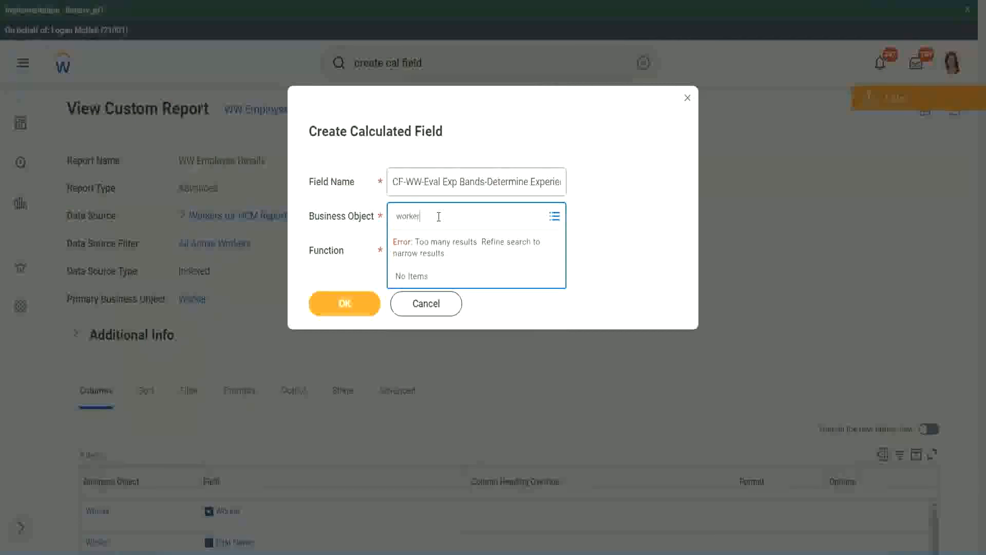
key(Return)
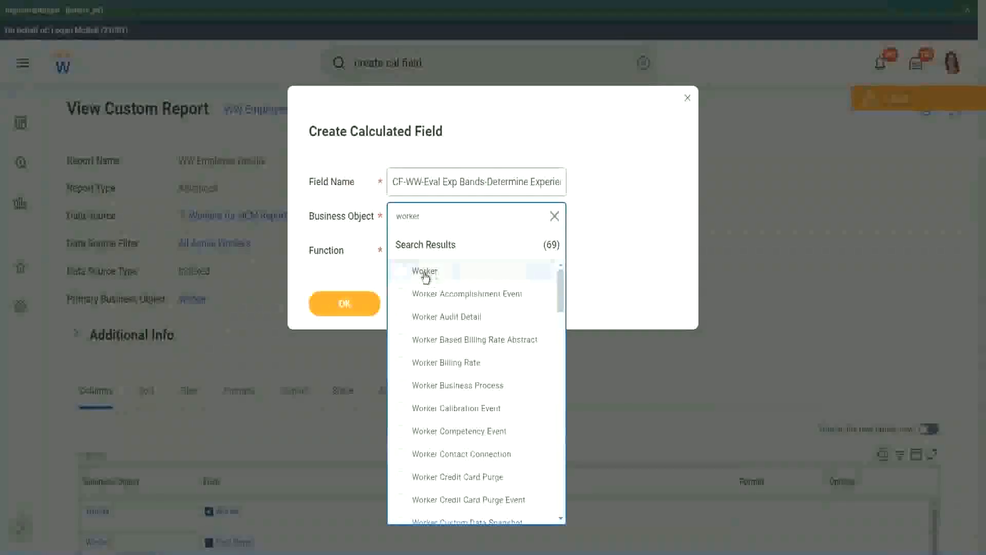
click(425, 272)
Choose Evaluate Expression Band as the calculated field's function.
click(417, 249)
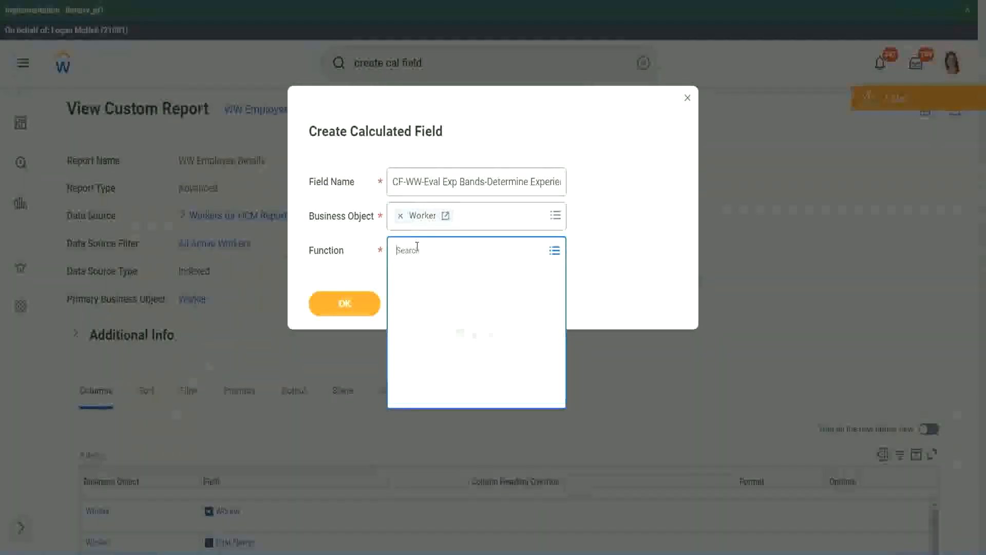
text(eval exp)
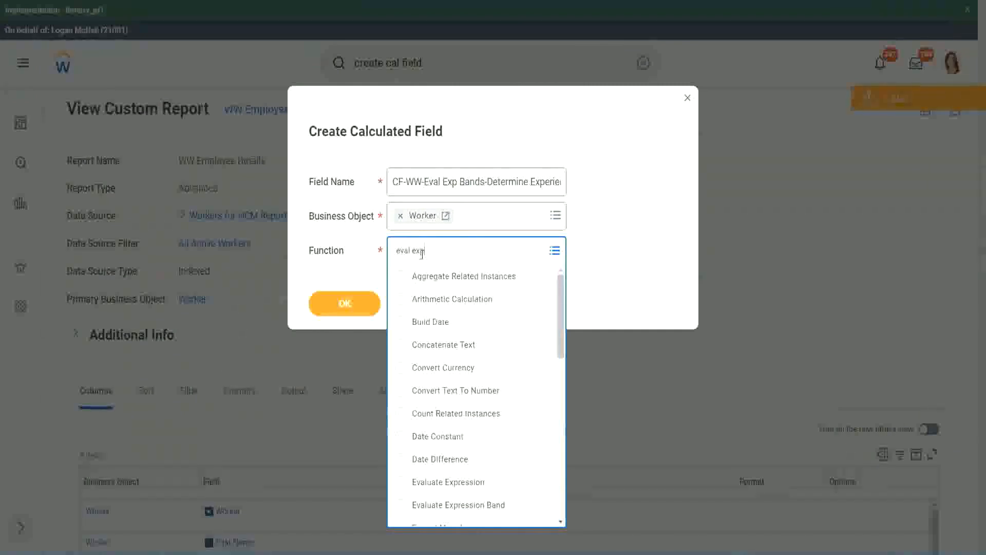
key(Return)
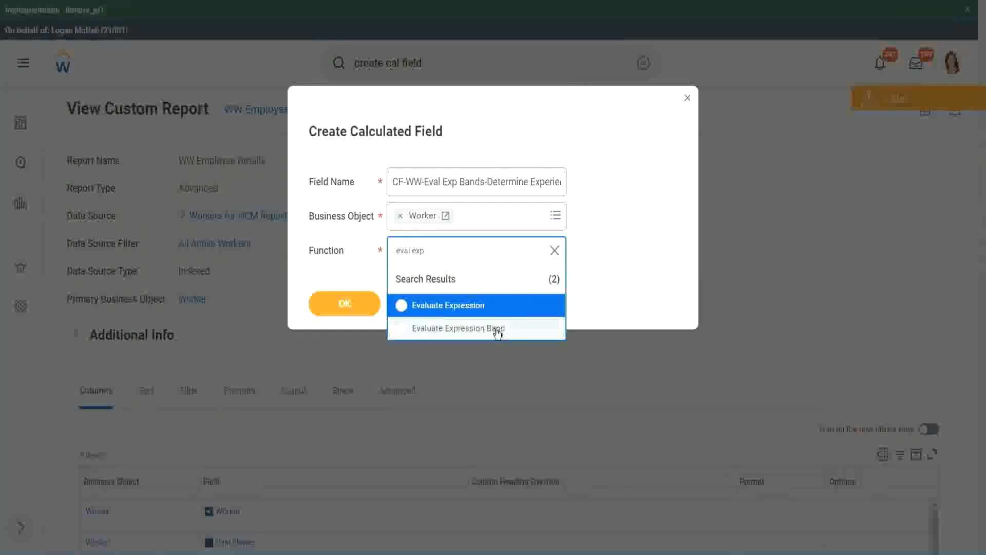
click(497, 332)
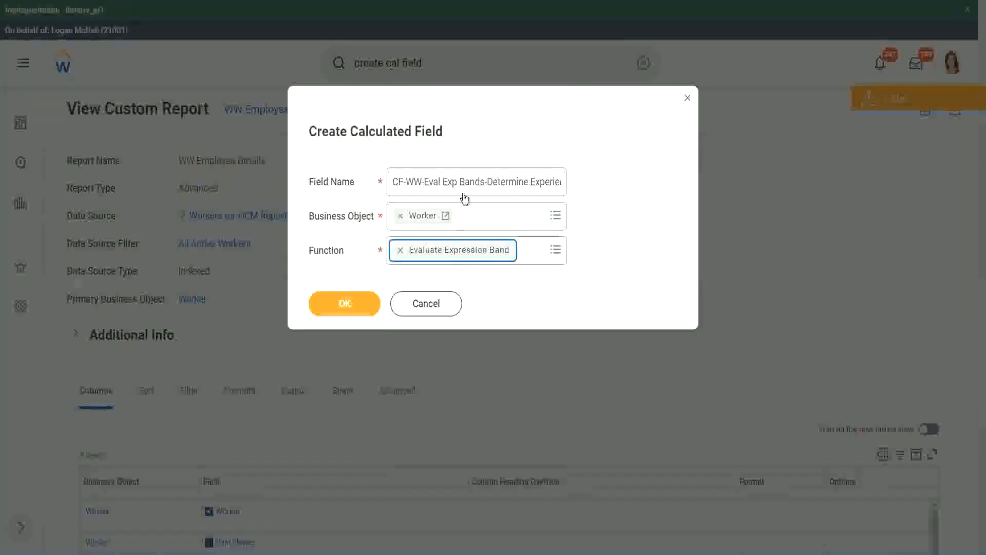
Shorten "Bands" to "Band" after "Eval Exp" in the field name and proceed to the calculation setup.
click(482, 182)
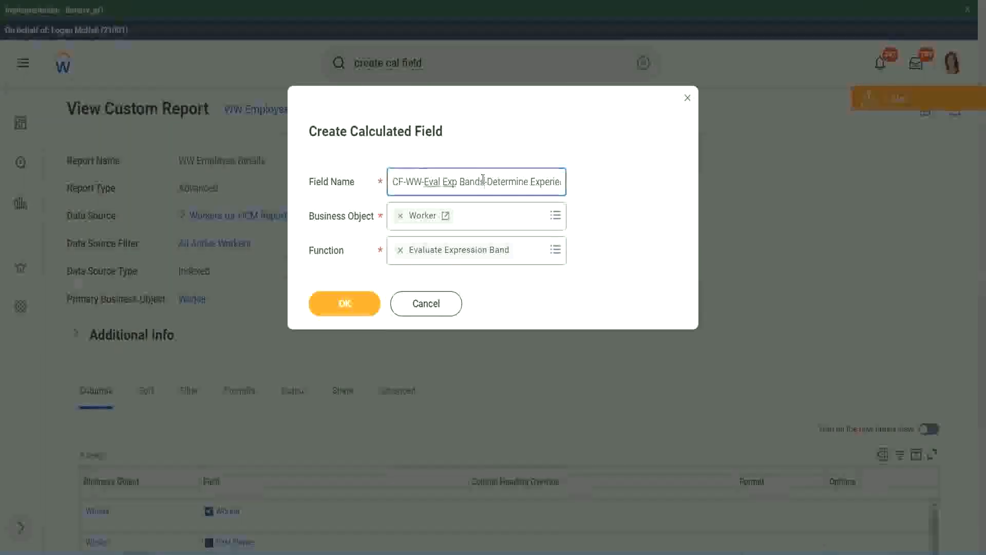
key(BackSpace)
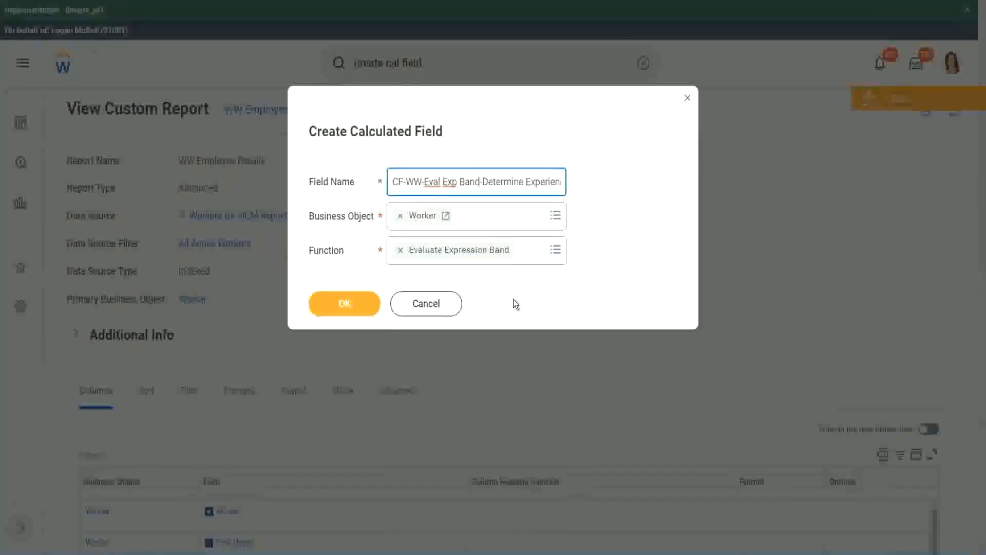
click(346, 304)
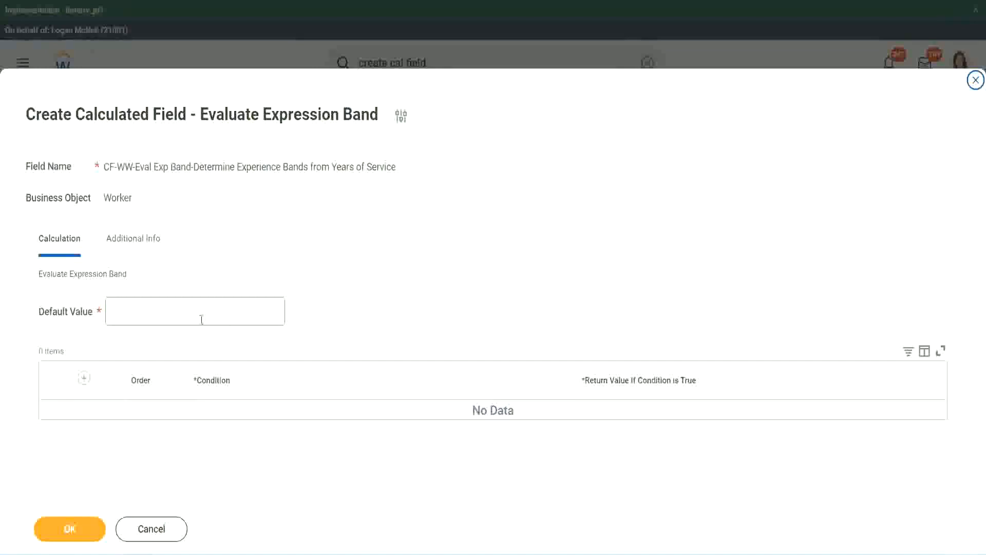
Set the default value to "-" and add the first condition row.
click(143, 317)
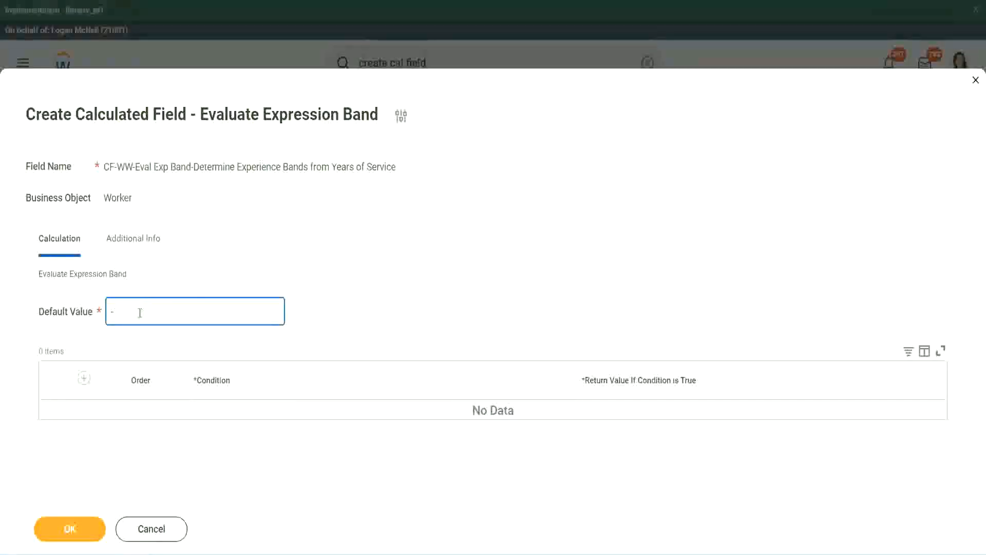
click(83, 378)
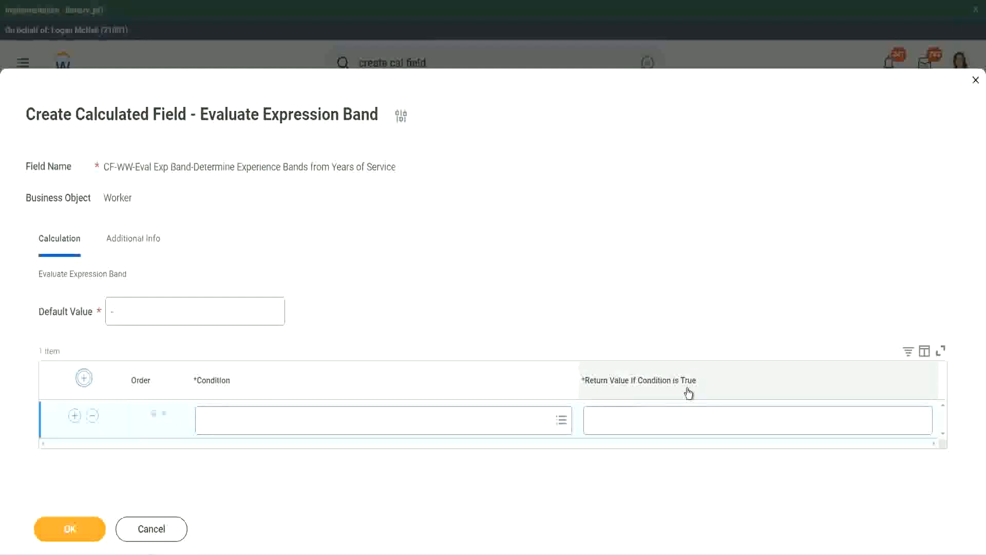
click(643, 419)
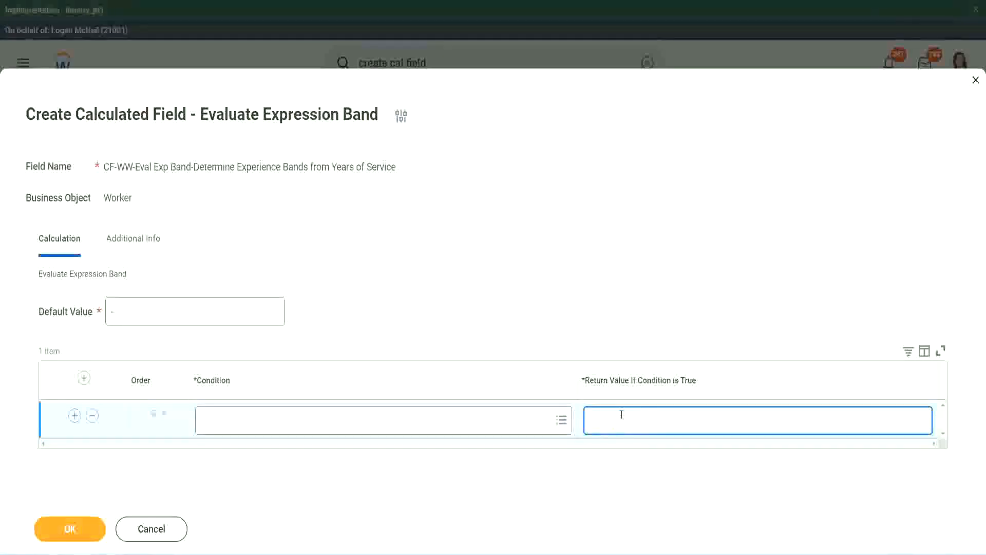
text(adkjdjaidjaijdiaj)
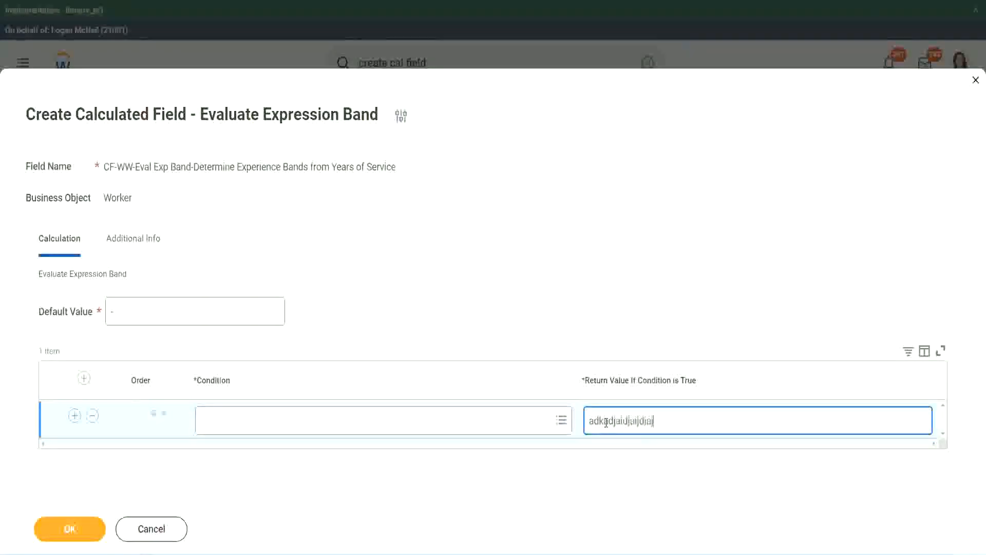
key(BackSpace)
key(BackSpace)
key(BackSpace)
key(BackSpace)
key(BackSpace)
key(BackSpace)
key(BackSpace)
key(BackSpace)
key(BackSpace)
key(BackSpace)
key(BackSpace)
key(BackSpace)
key(BackSpace)
key(BackSpace)
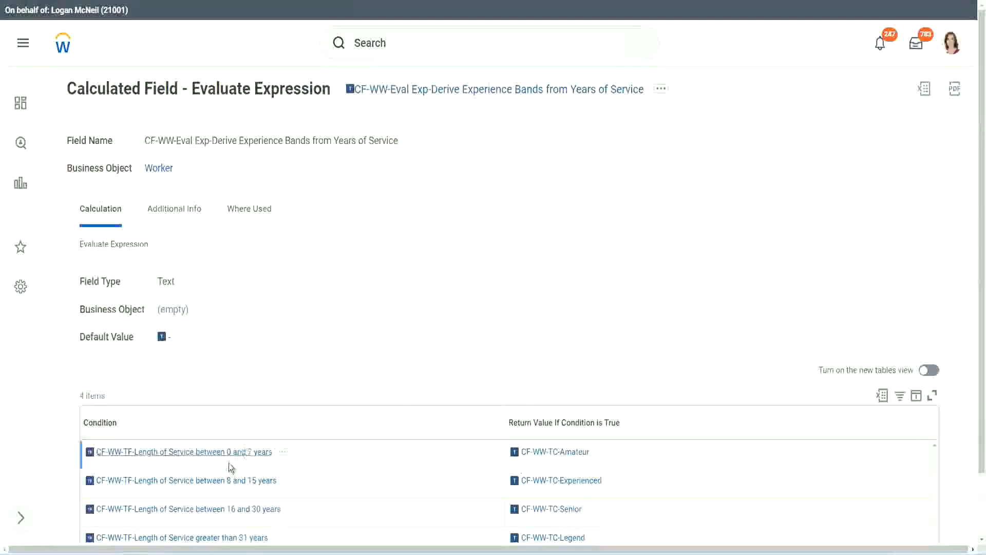
Copy "CF-WW-TF-Length of Service between 0 and 7 years" from the existing calculated field into the first condition, with return value "Amateur".
right_click(227, 456)
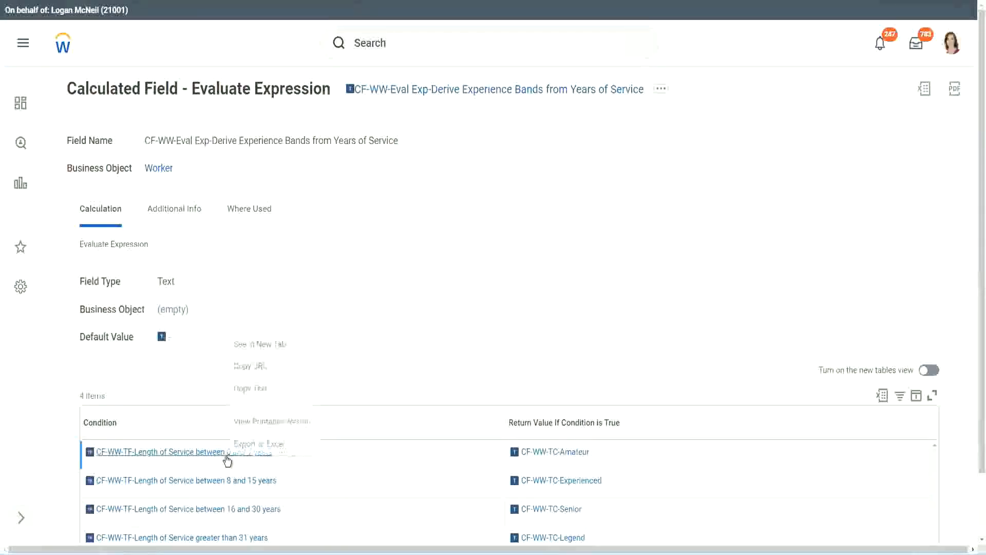
click(267, 388)
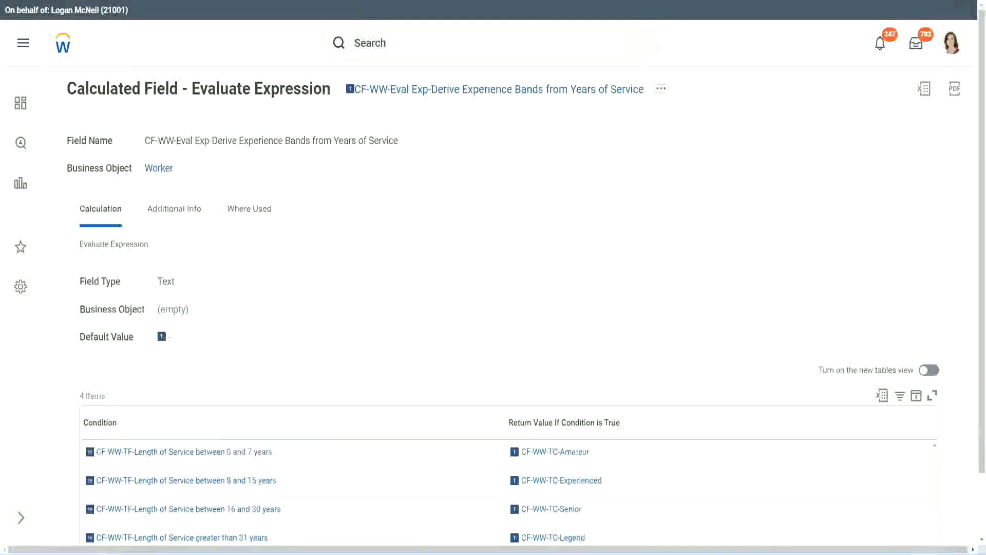
key(alt+Tab)
click(249, 425)
key(ctrl+v)
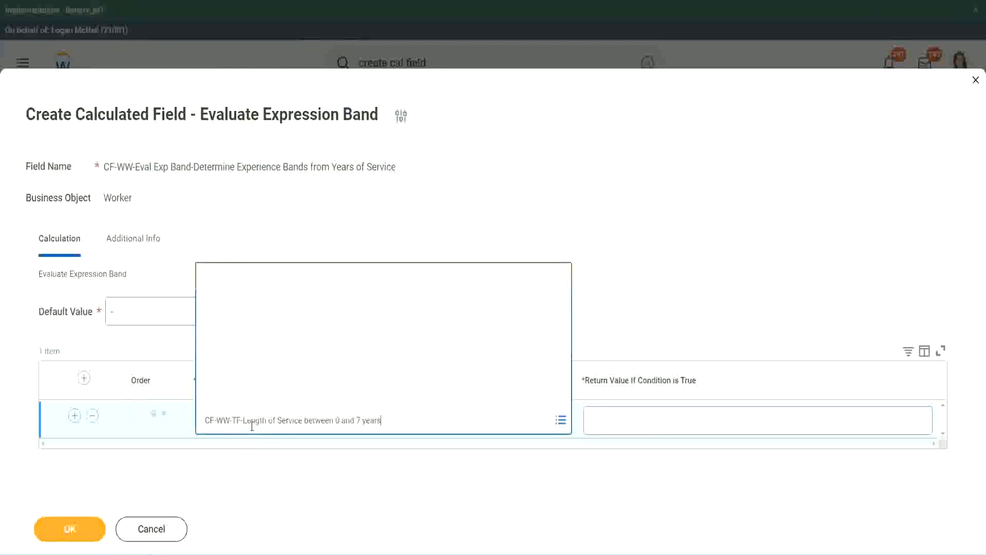
key(Return)
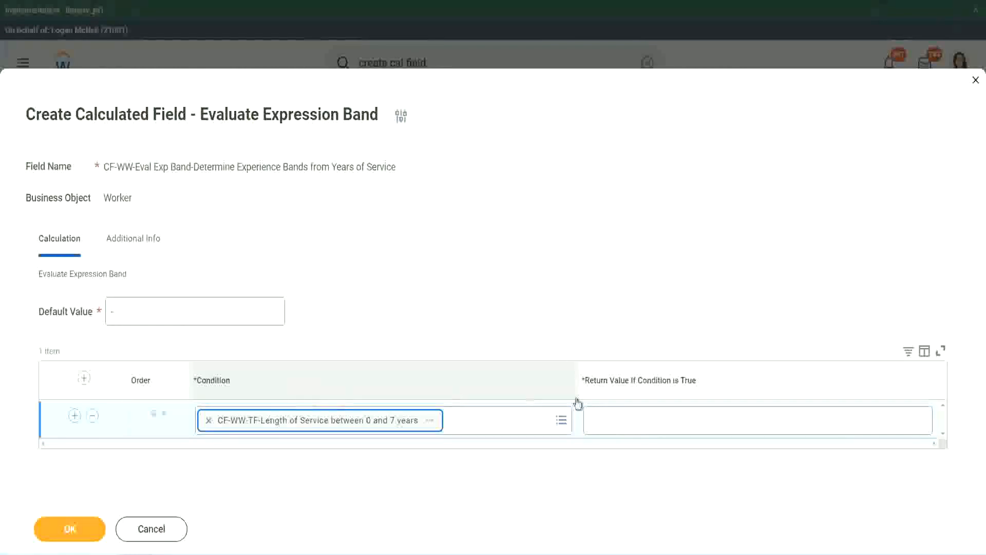
click(624, 410)
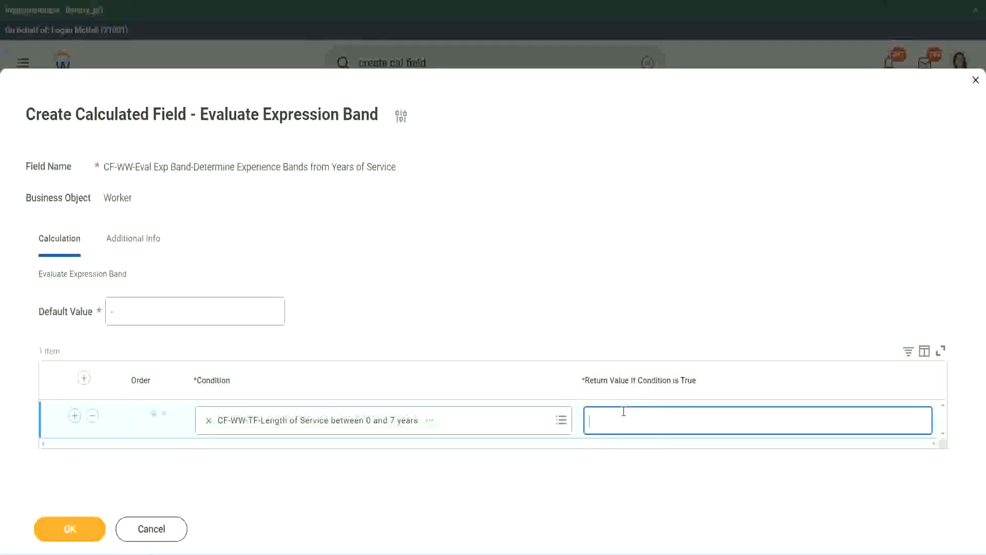
text(Amateur)
Add three more empty condition rows below the Amateur row.
click(74, 415)
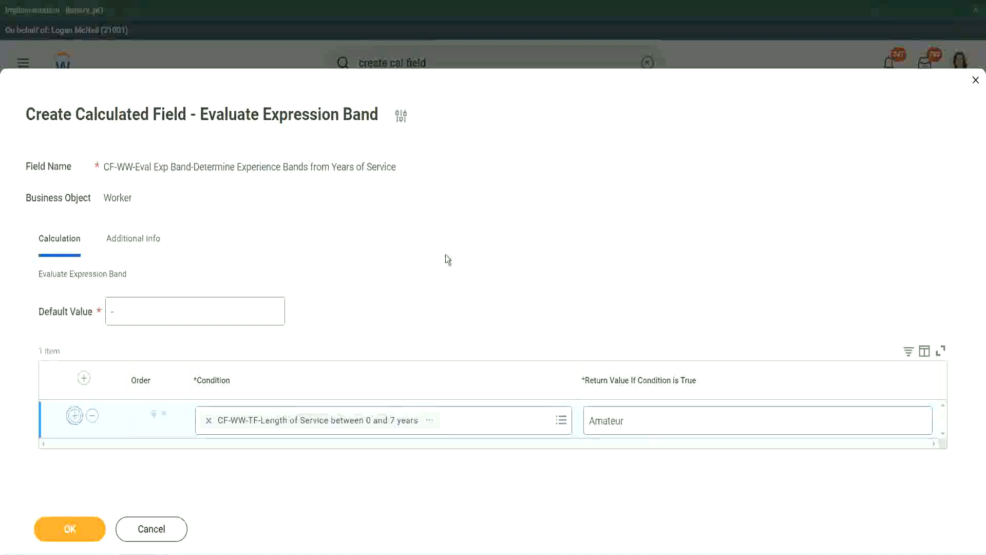
click(73, 453)
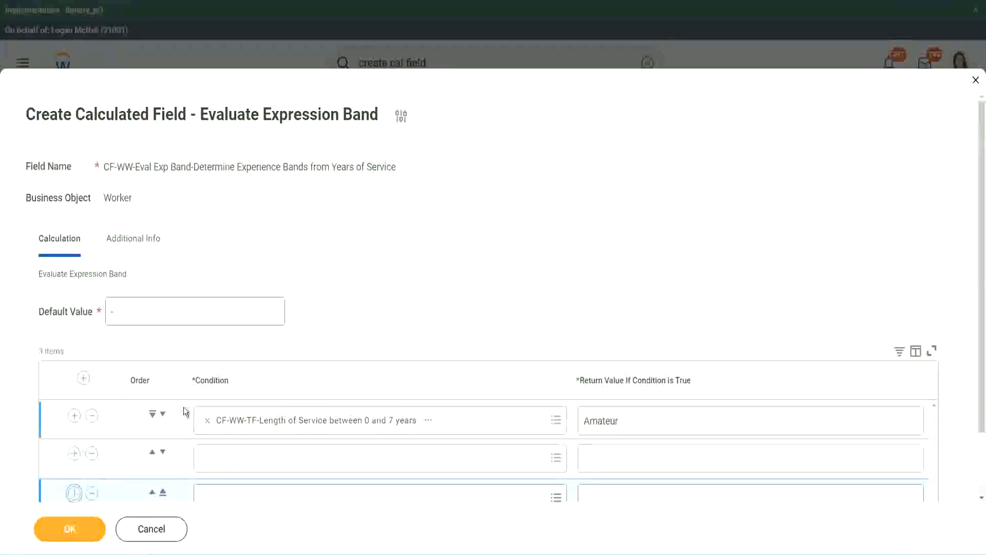
scroll(184, 407, down, 2)
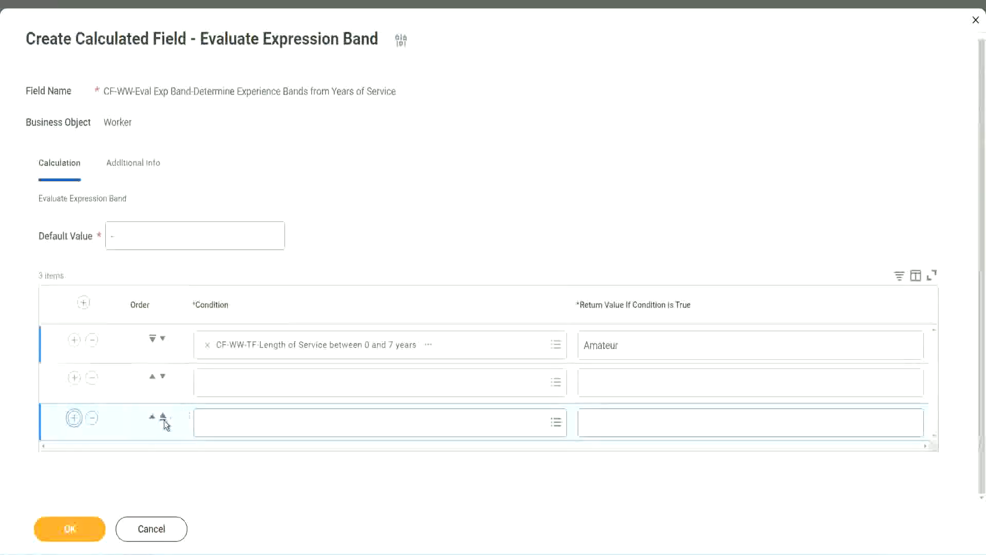
click(73, 418)
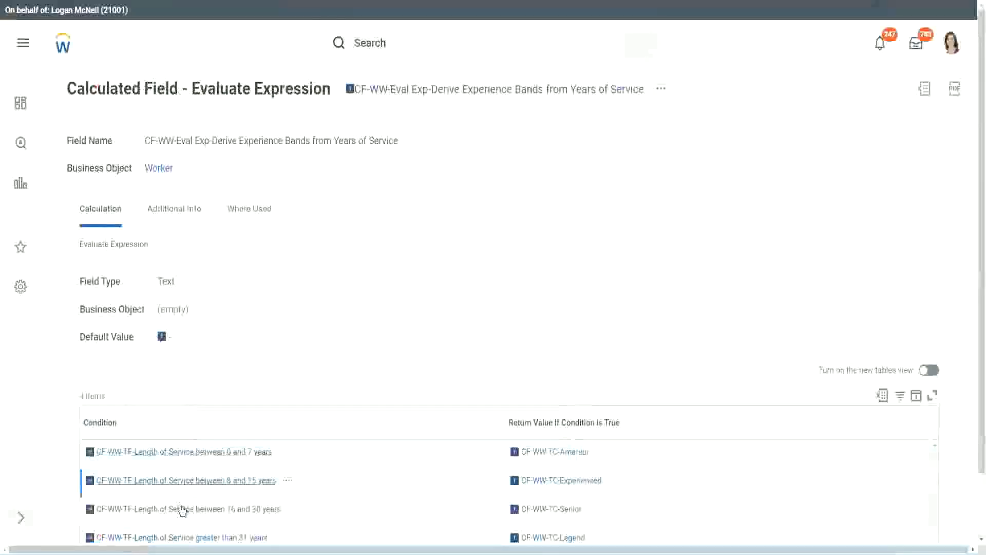
Copy the existing condition "CF-WW-TF-Length of Service between 16 and 30 years" into the second row and move that row down to third place.
right_click(181, 508)
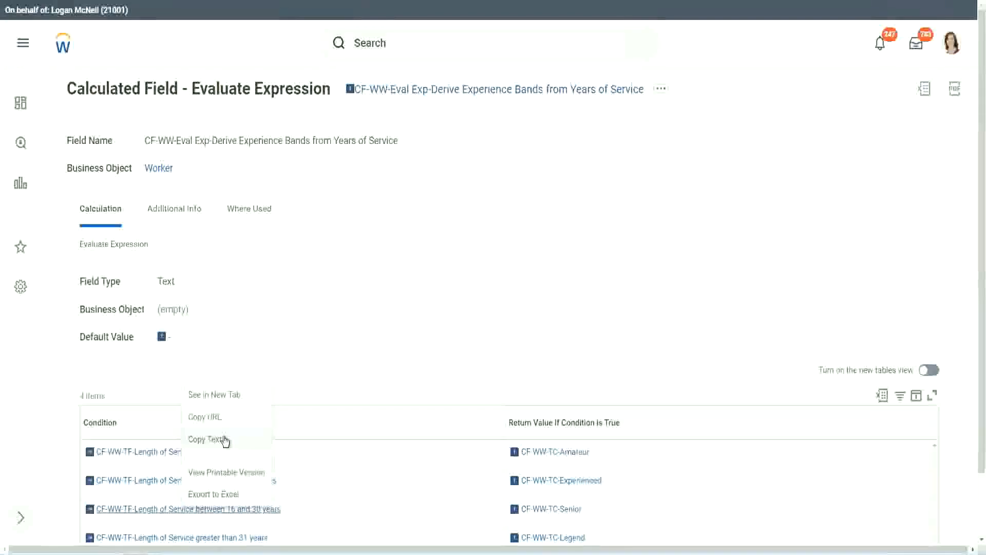
key(Escape)
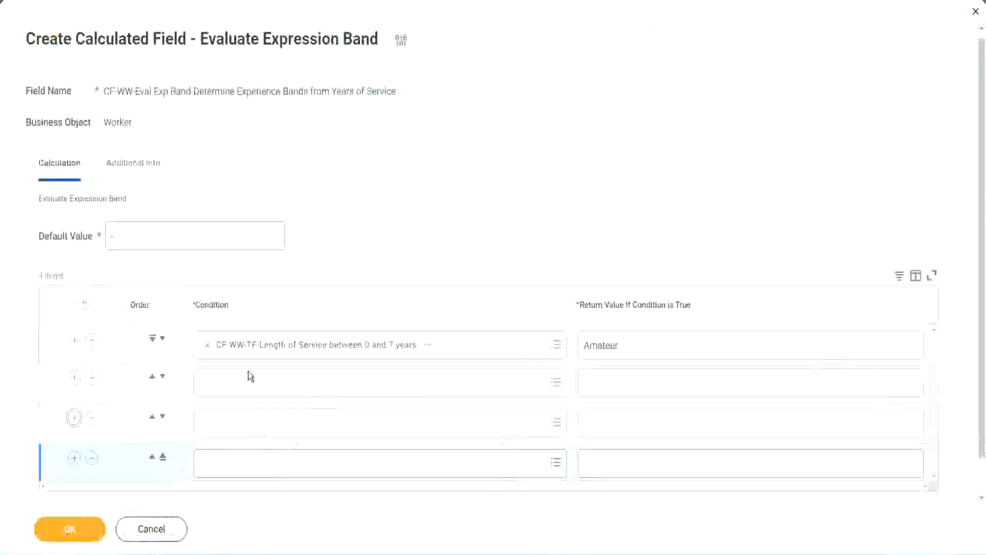
click(248, 381)
key(ctrl+v)
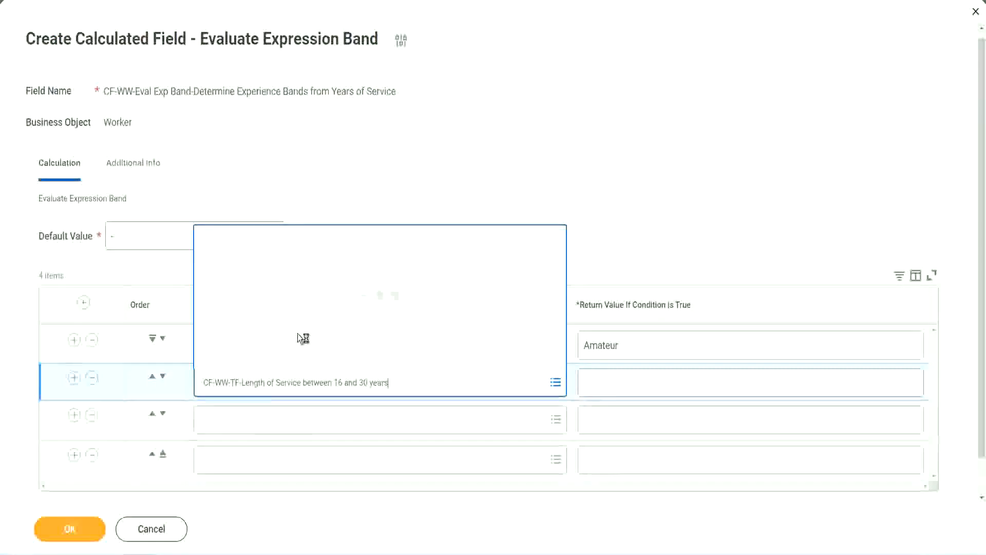
click(162, 377)
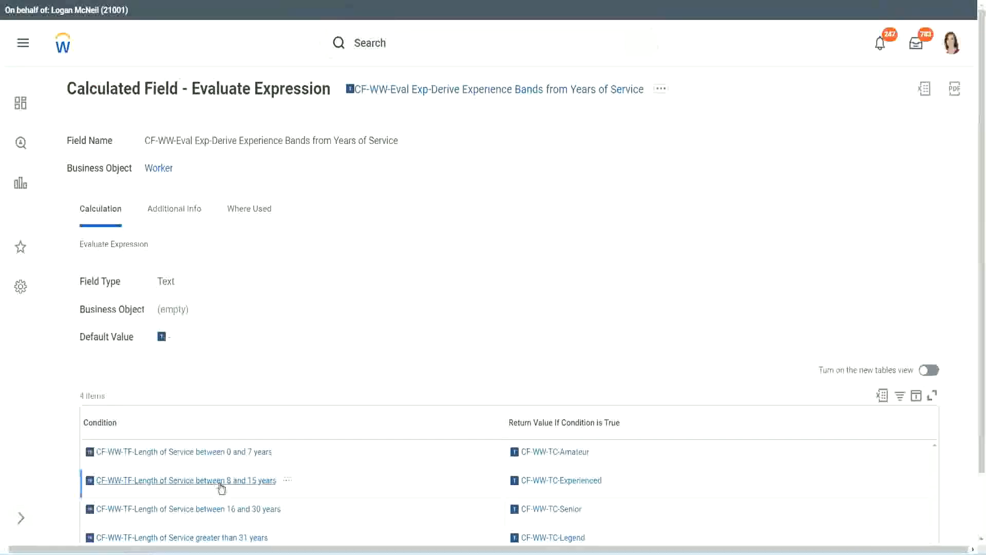
Copy the existing condition "CF-WW-TF-Length of Service between 8 and 15 years" into the empty second row.
right_click(221, 488)
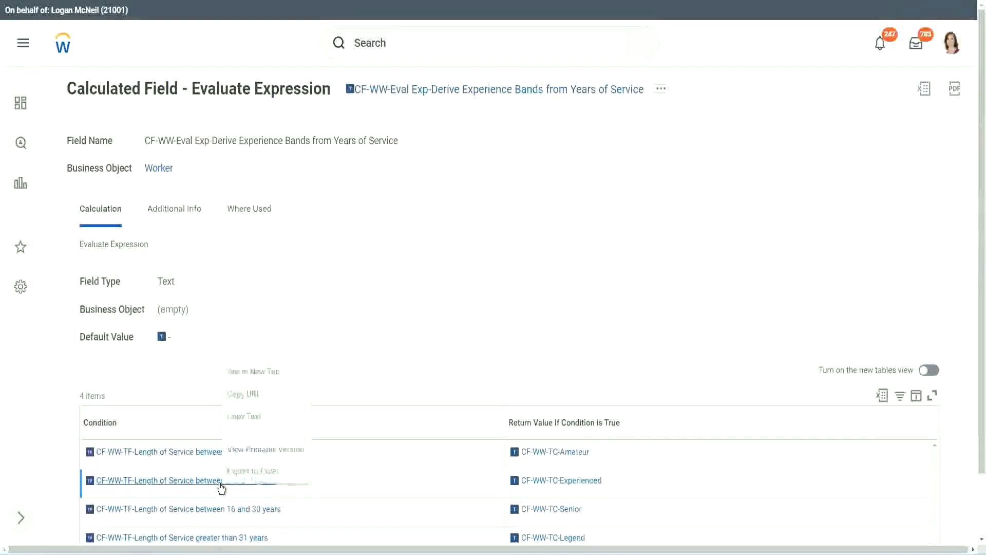
click(252, 416)
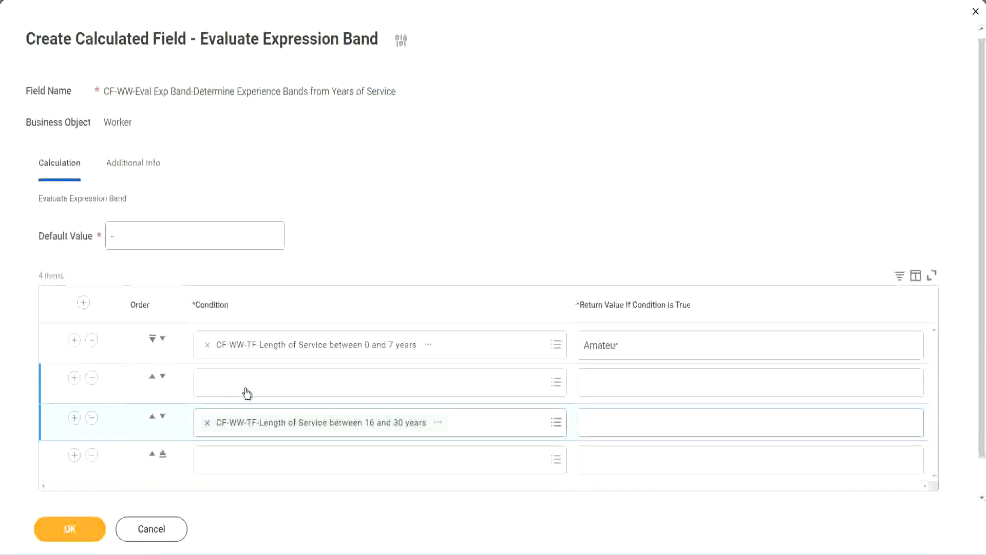
click(247, 393)
key(ctrl+v)
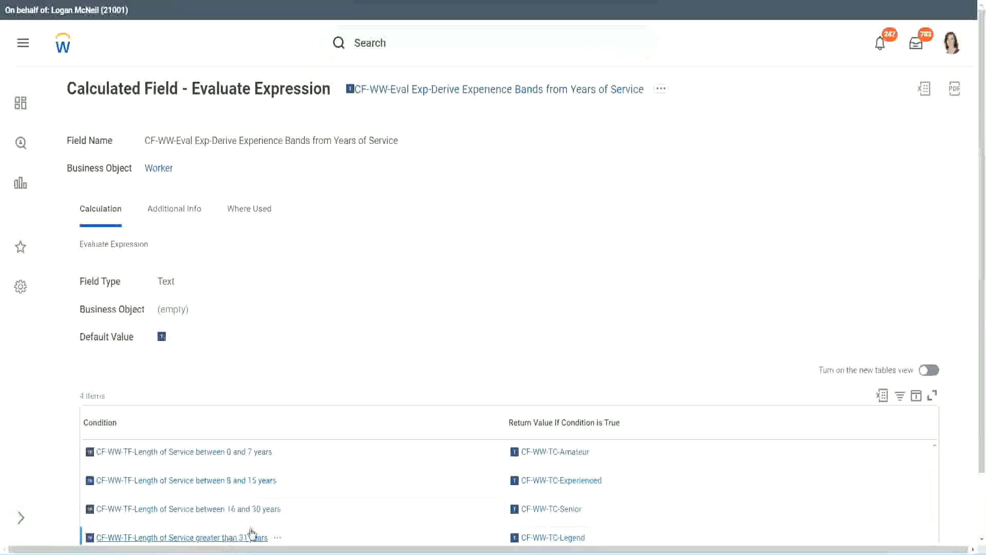
Copy the existing condition "CF-WW-TF-Length of Service greater than 31 years" into the fourth row.
right_click(251, 534)
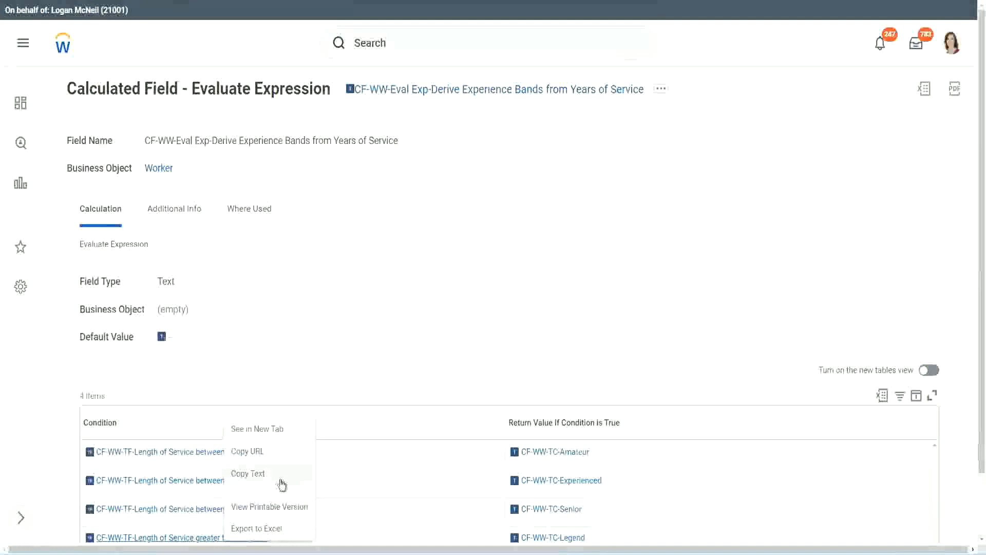
click(282, 484)
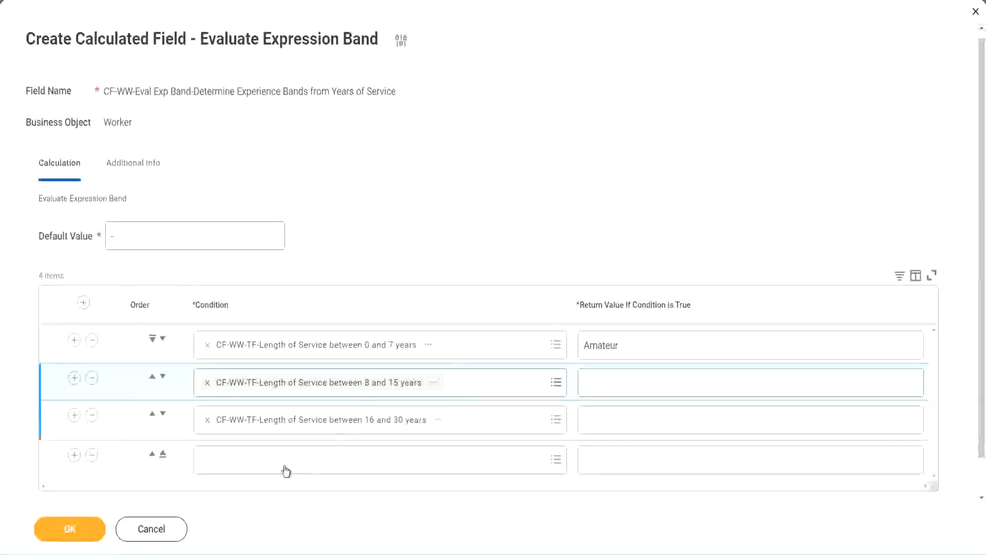
click(285, 462)
key(ctrl+v)
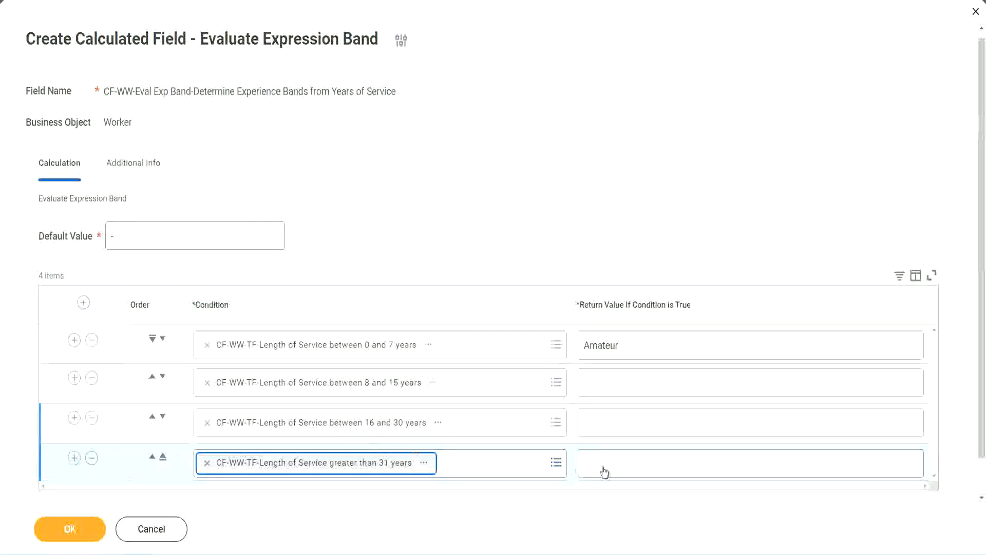
Set the return values to Experienced for 8 to 15 years, Senior for 16 to 30 and Legend above 31, and save the calculated field.
click(644, 462)
text(Le)
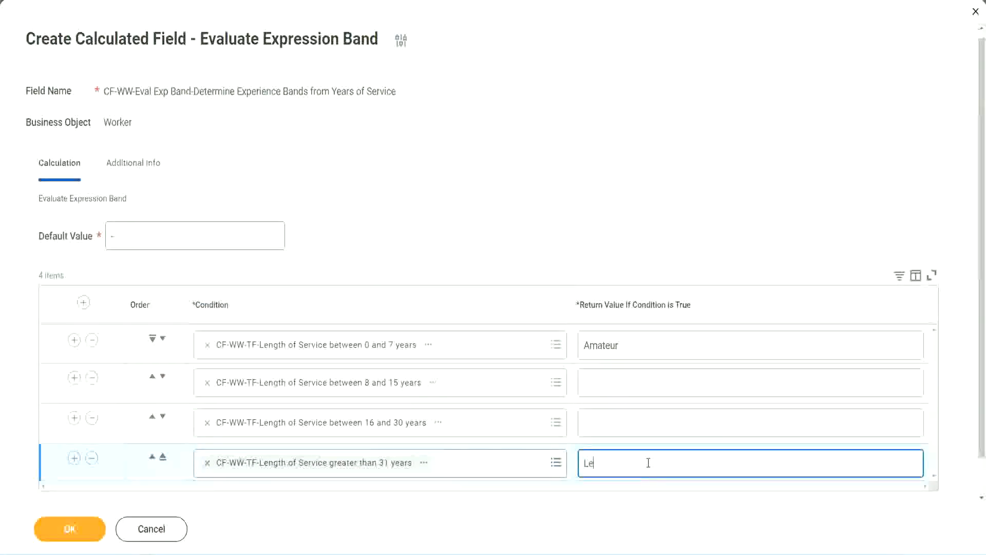
text(gend)
click(606, 421)
text(Senior)
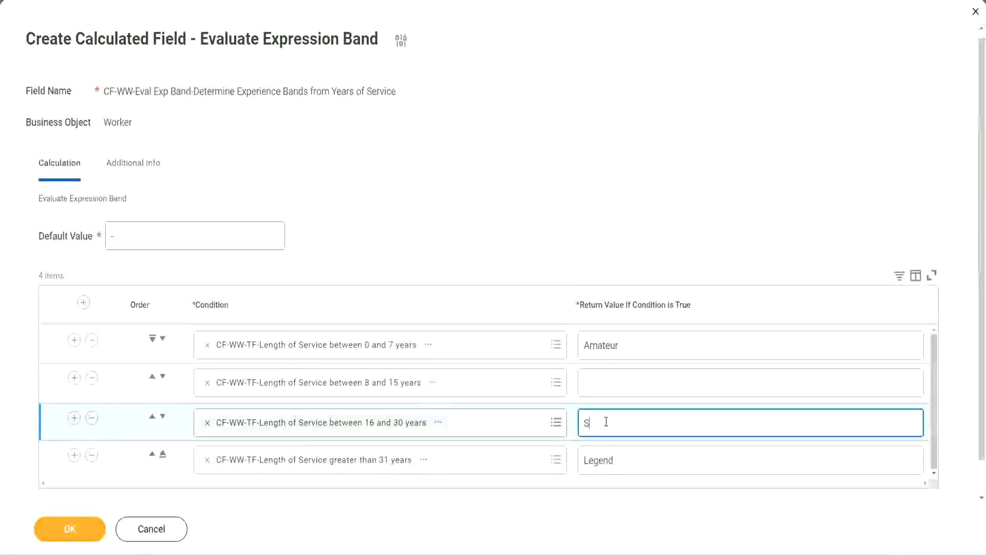
click(622, 384)
text(Ex)
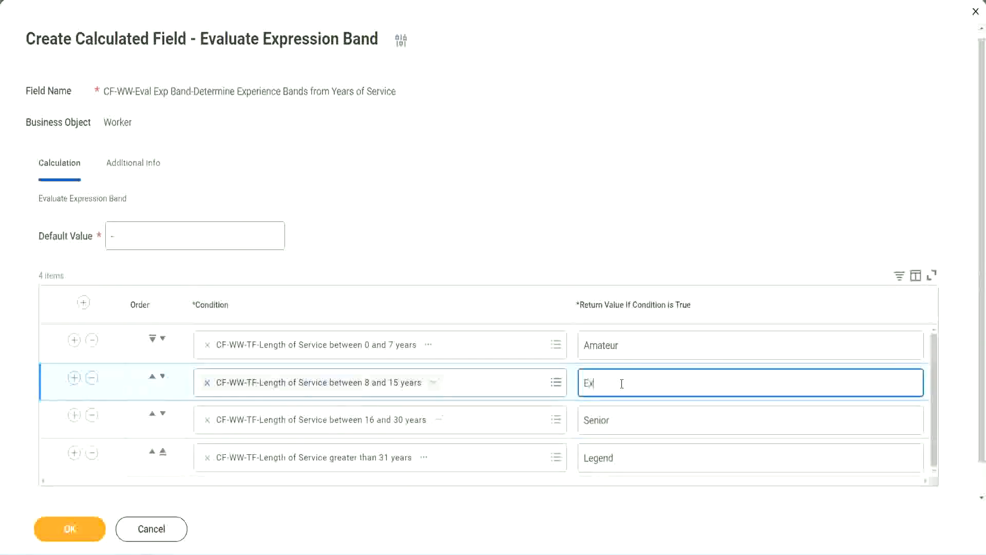
text(perienced)
click(84, 529)
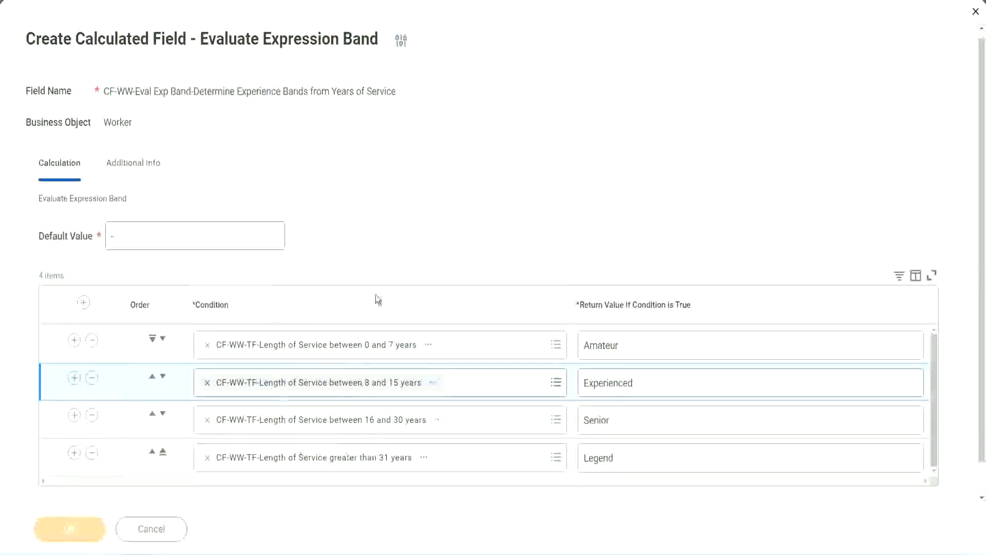
Check the return value of each length-of-service condition in the saved calculated field and copy the field's name.
scroll(338, 319, down, 3)
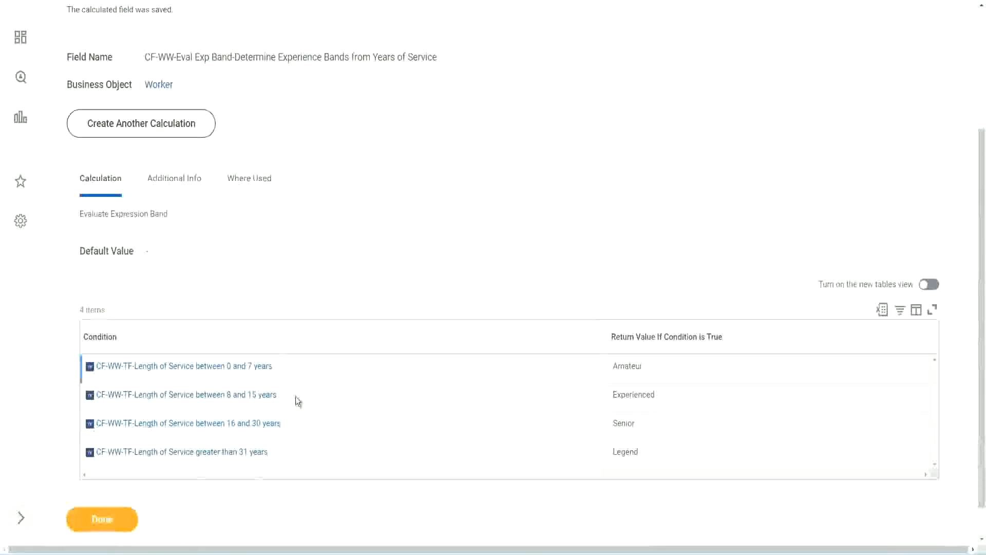
double_click(631, 364)
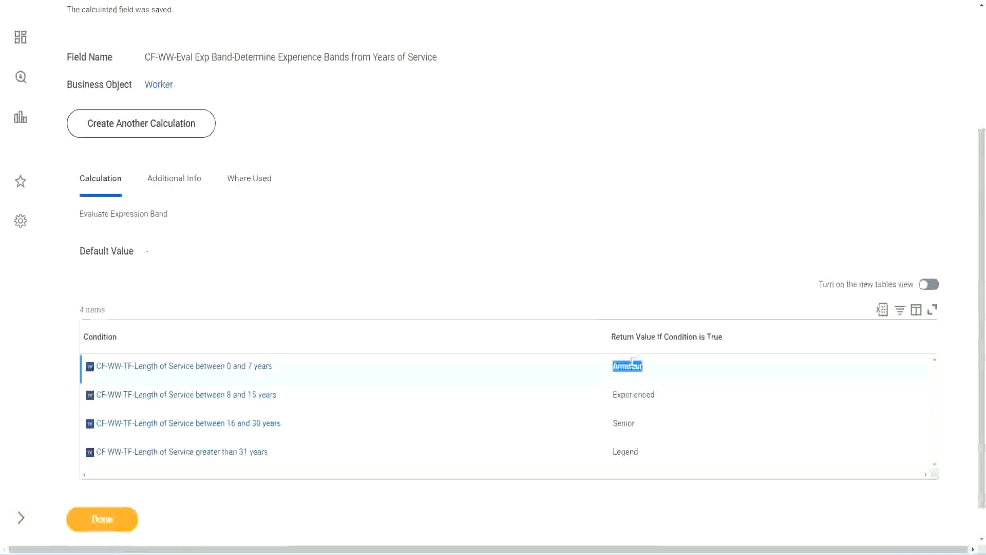
double_click(630, 394)
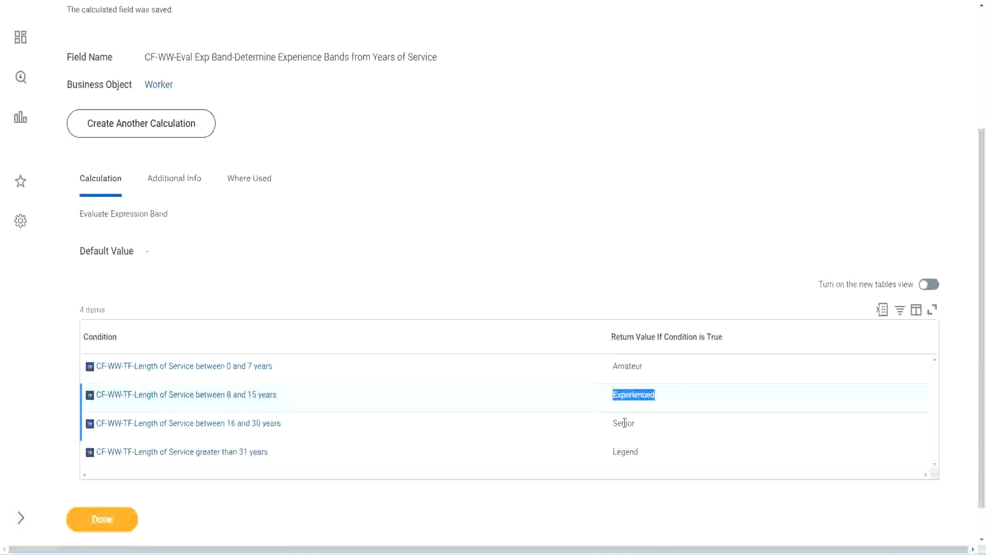
double_click(624, 423)
click(626, 453)
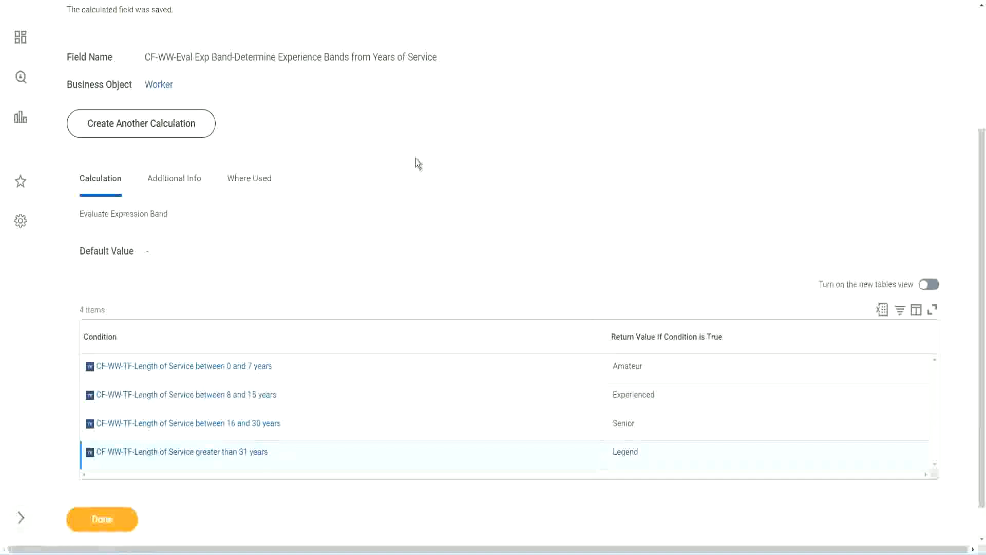
scroll(419, 163, up, 3)
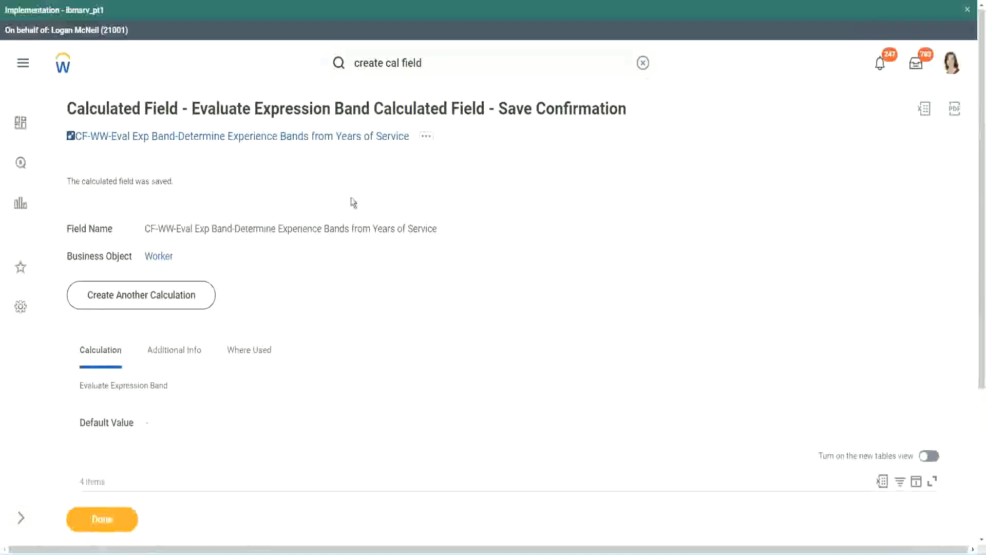
right_click(324, 136)
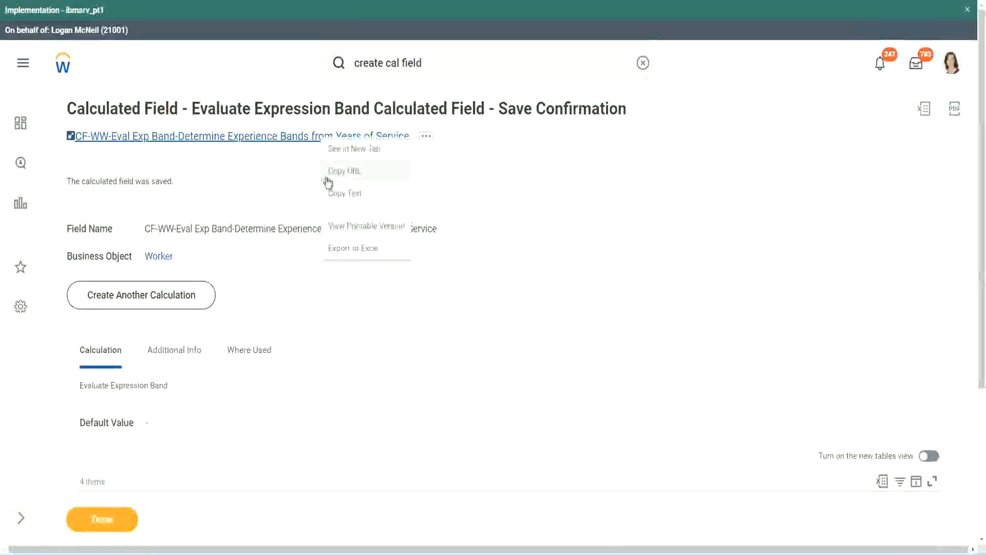
click(340, 195)
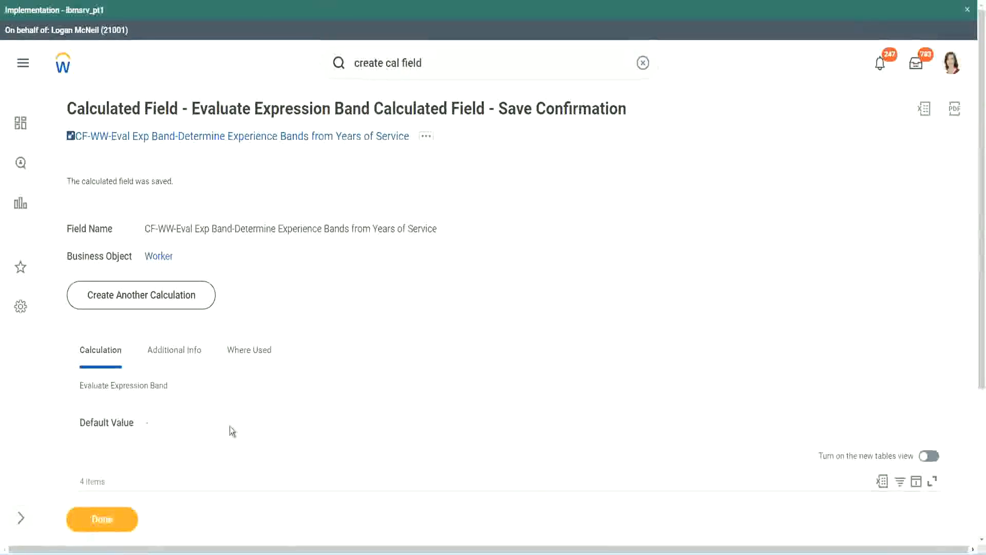
Review the saved field's default value, conditions and return values alongside the Calculated Fields functions slide.
scroll(329, 402, down, 3)
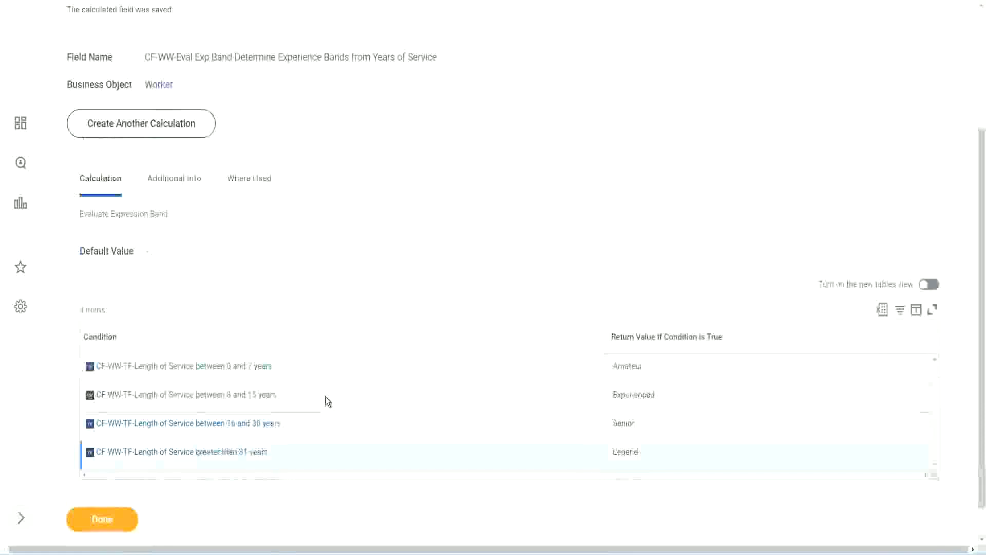
scroll(325, 396, down, 1)
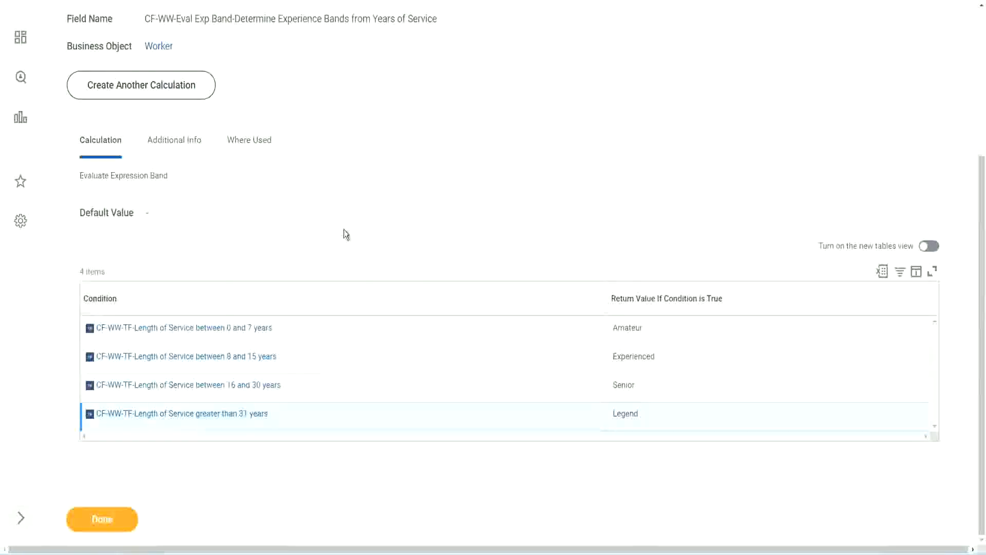
scroll(344, 231, up, 2)
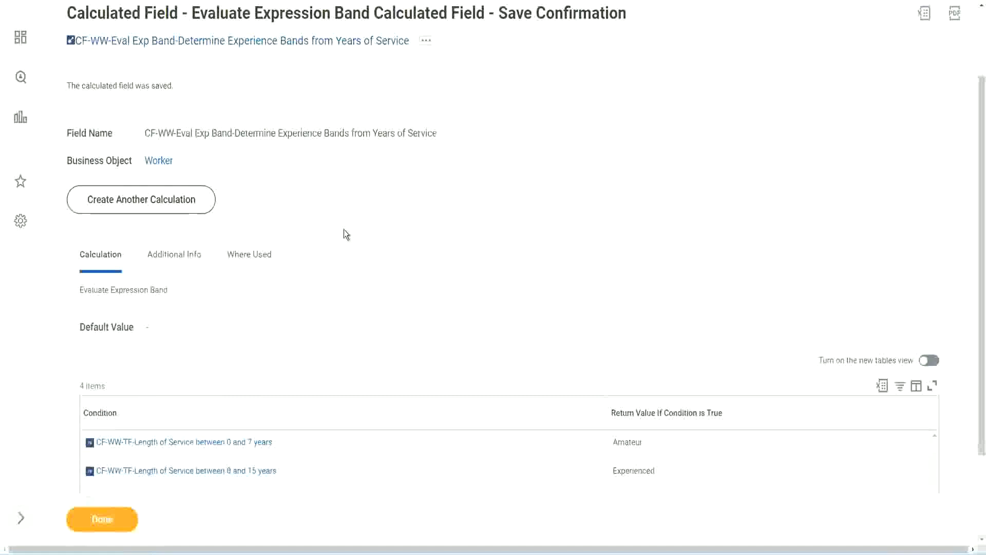
scroll(344, 229, down, 2)
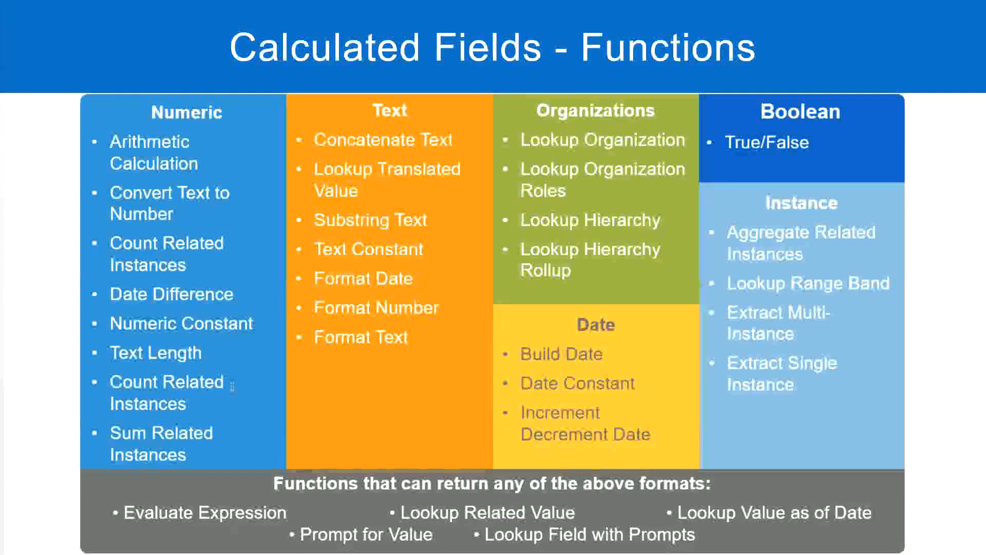
key(alt+Tab)
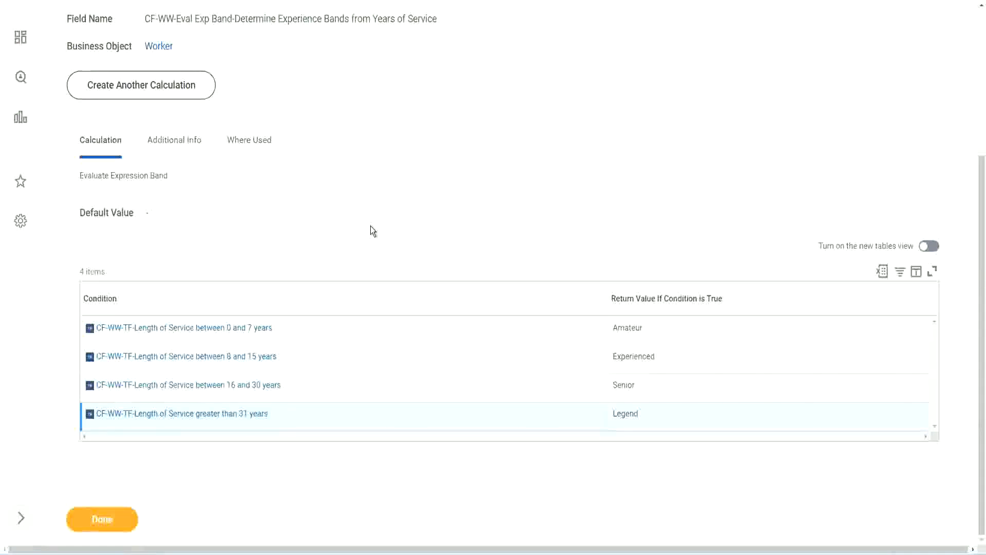
scroll(372, 231, up, 1)
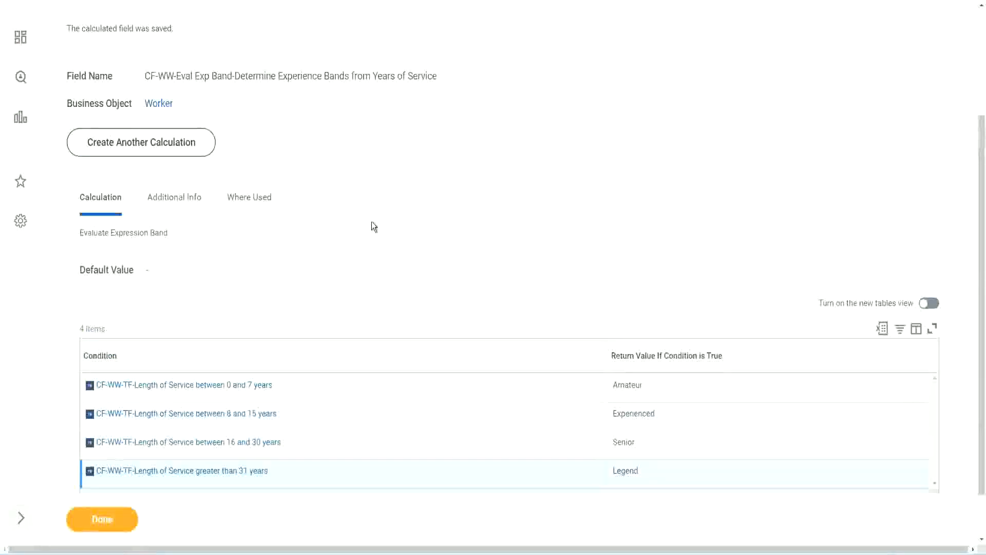
scroll(372, 229, up, 3)
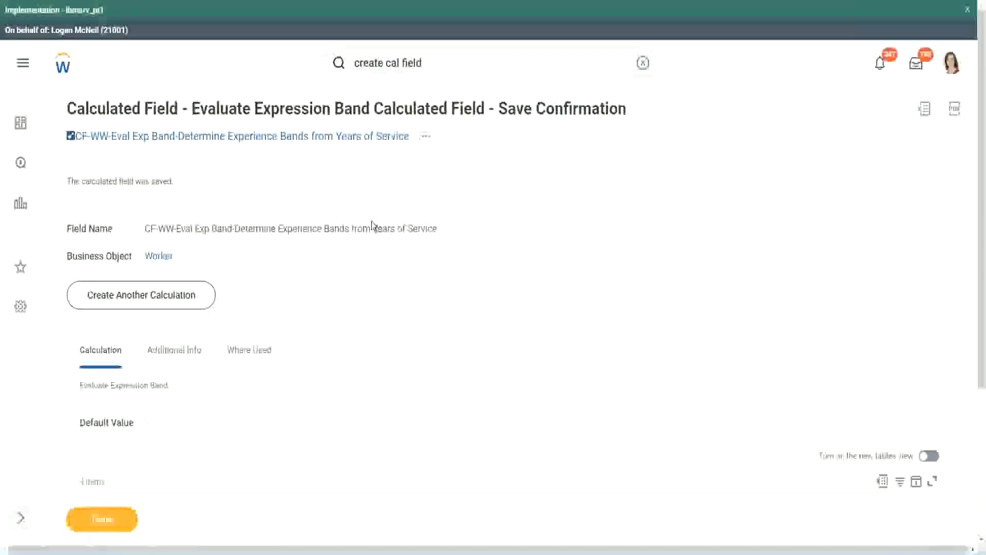
scroll(370, 227, down, 4)
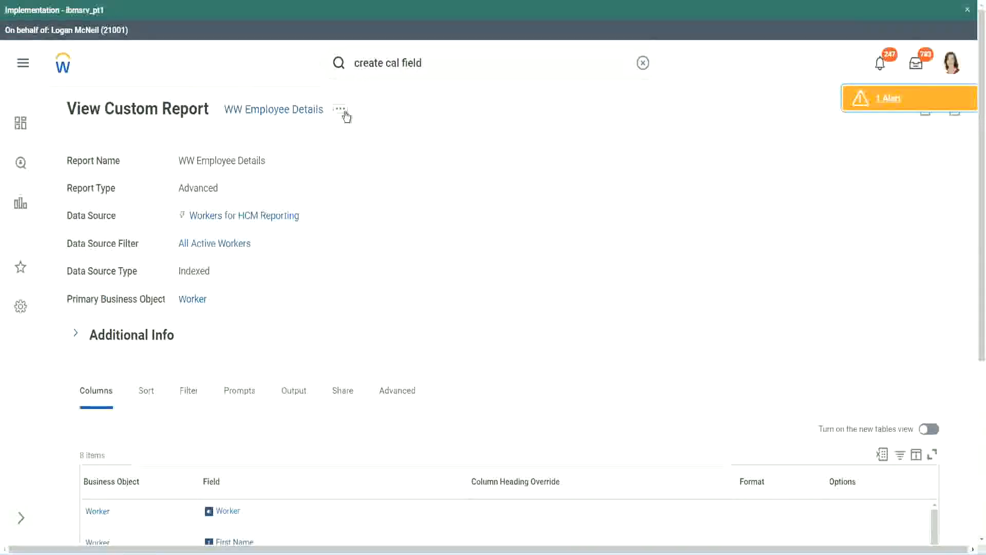
Open the WW Employee Details custom report for editing.
click(340, 109)
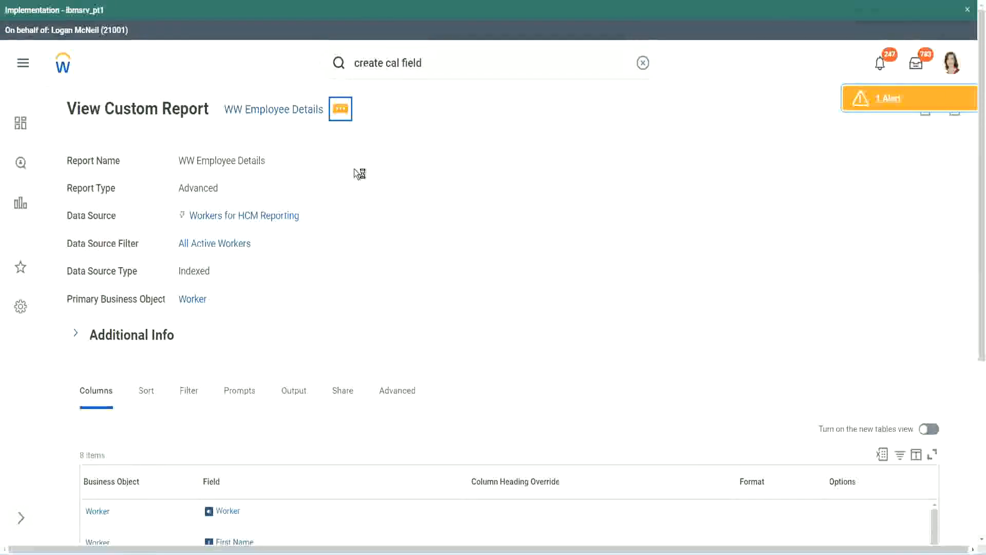
mouse_move(396, 170)
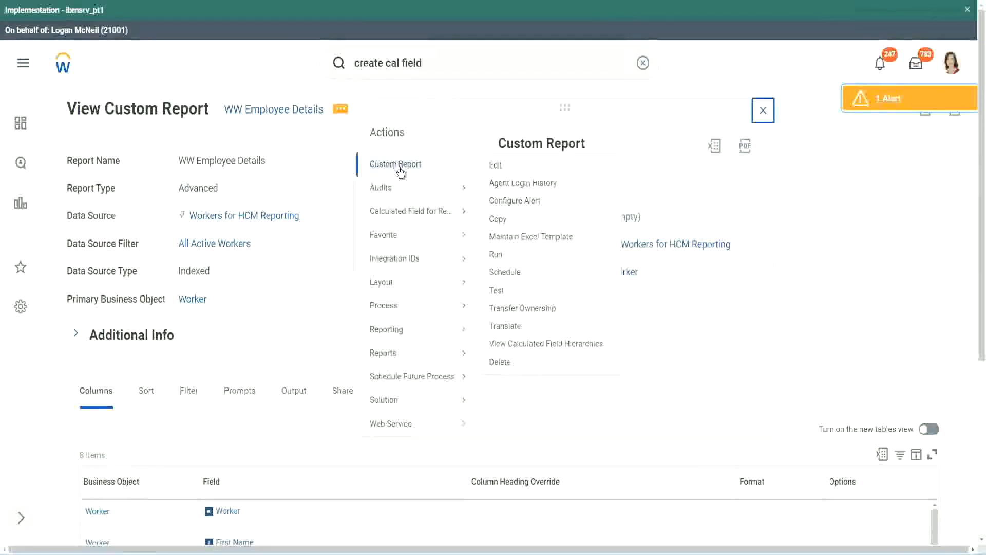
click(496, 166)
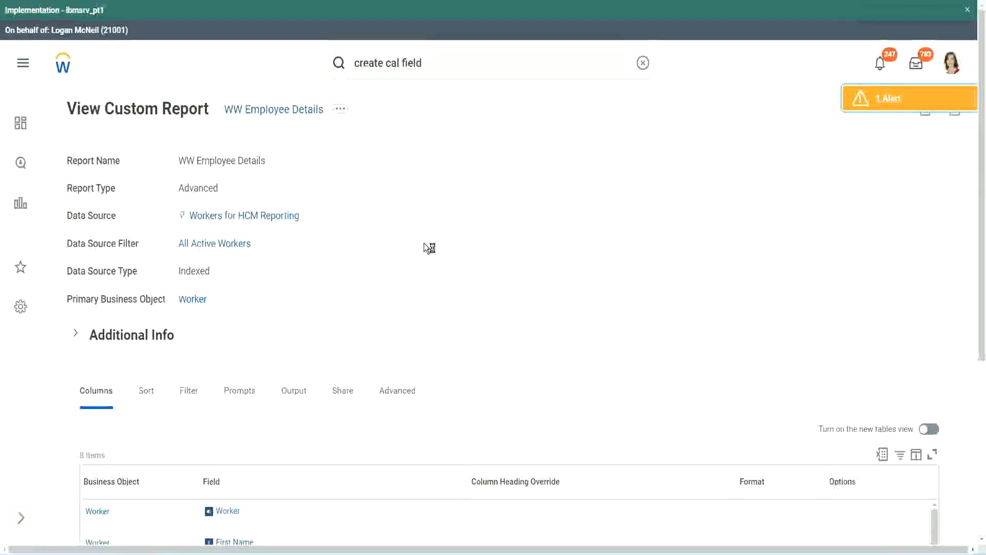
scroll(424, 243, down, 1)
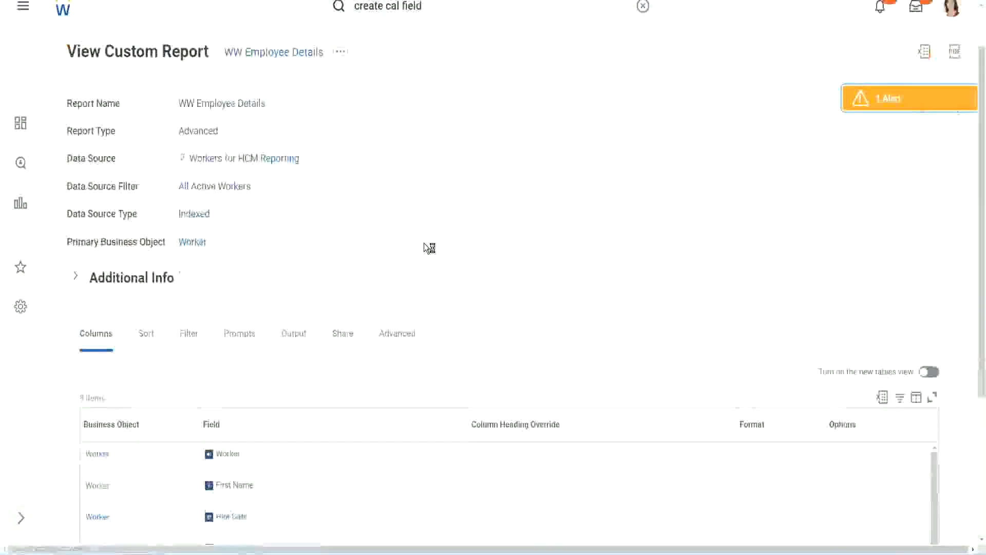
scroll(423, 243, down, 3)
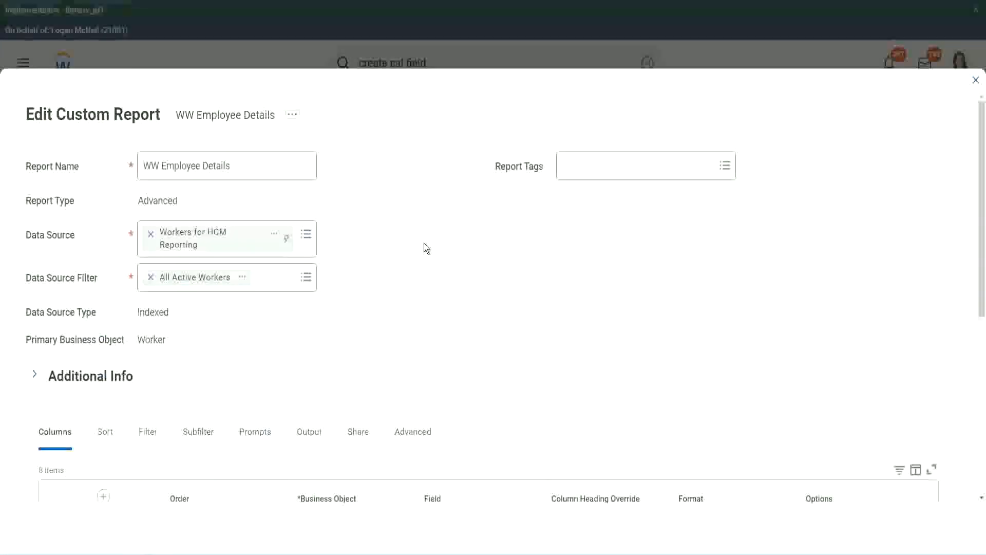
Add a column row after the Experience Bands column and paste that column's field name into the new row's field search.
scroll(424, 243, down, 8)
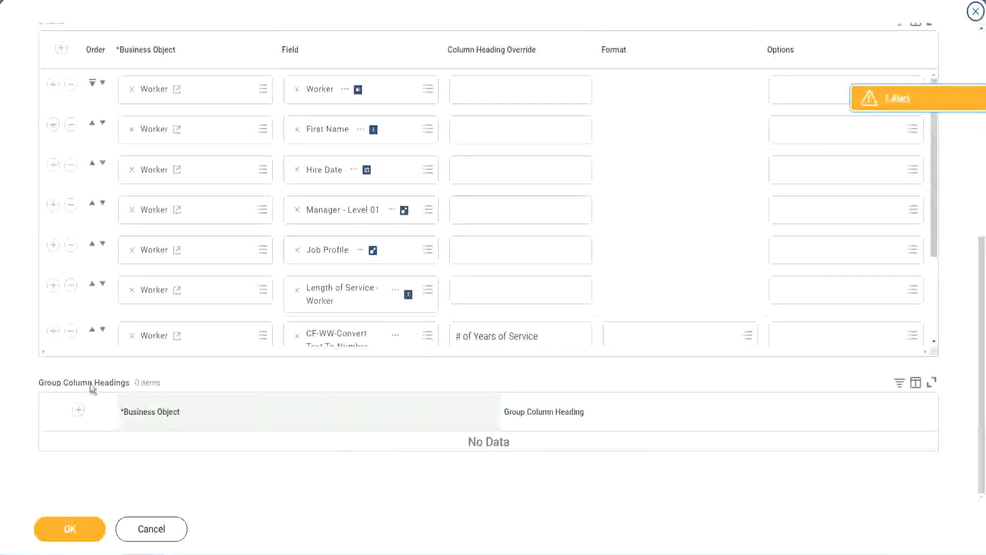
scroll(207, 251, down, 3)
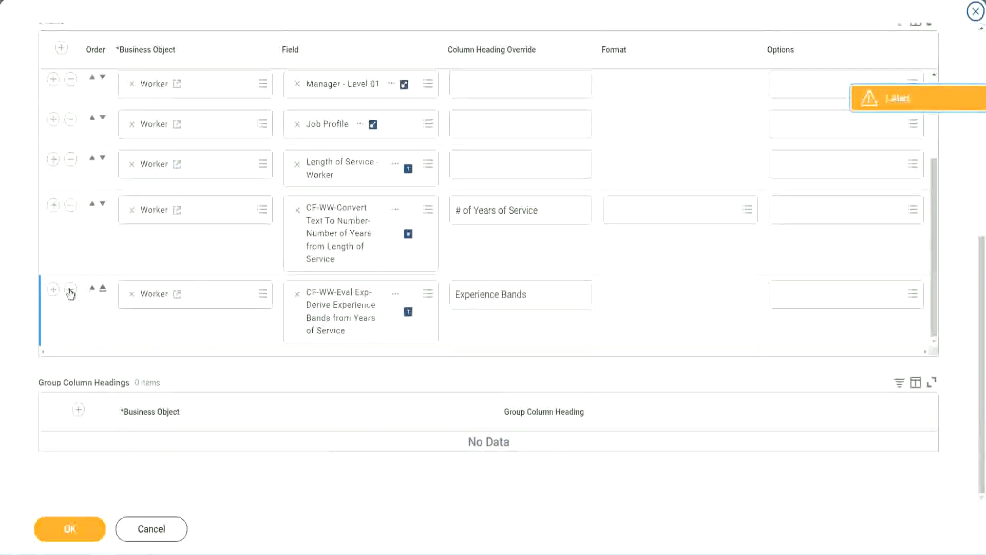
click(53, 290)
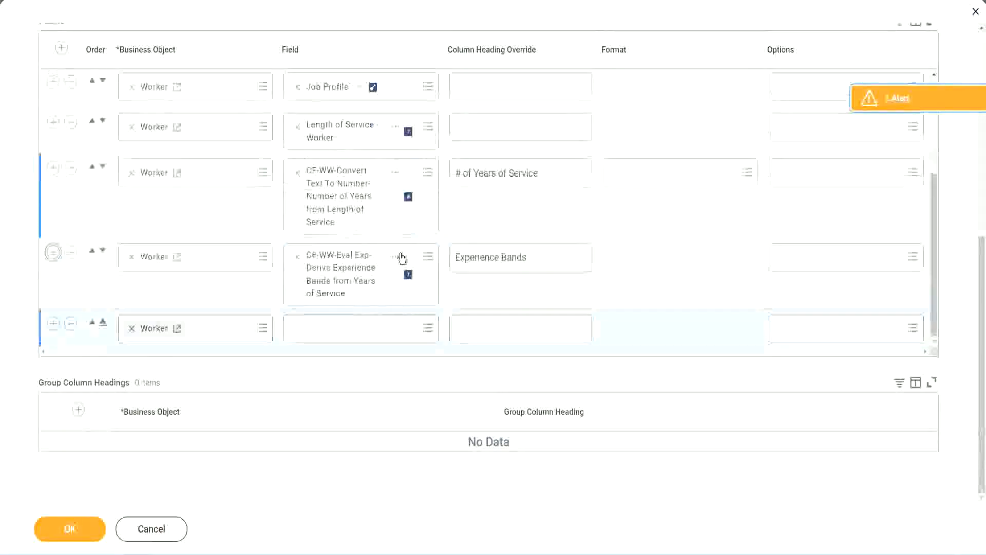
right_click(343, 277)
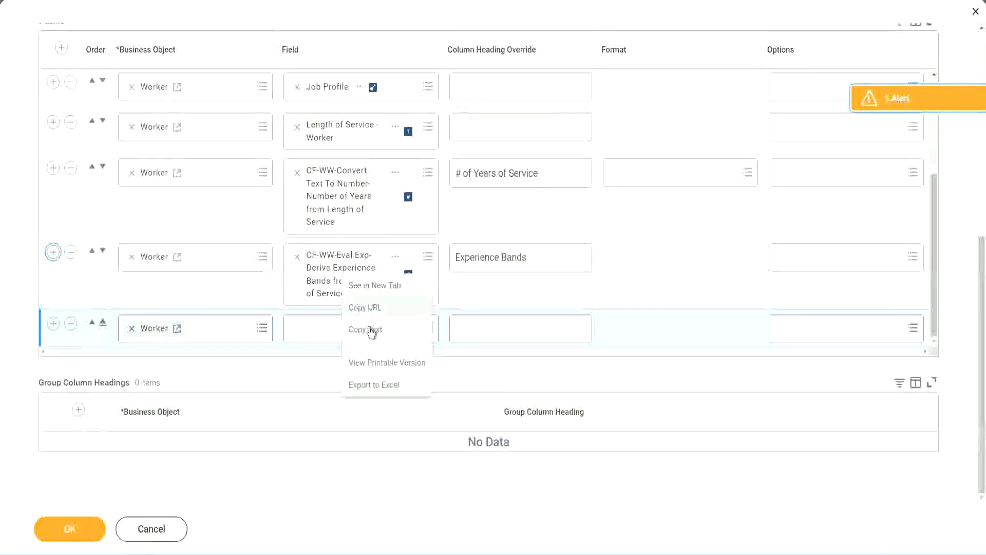
click(374, 331)
click(309, 334)
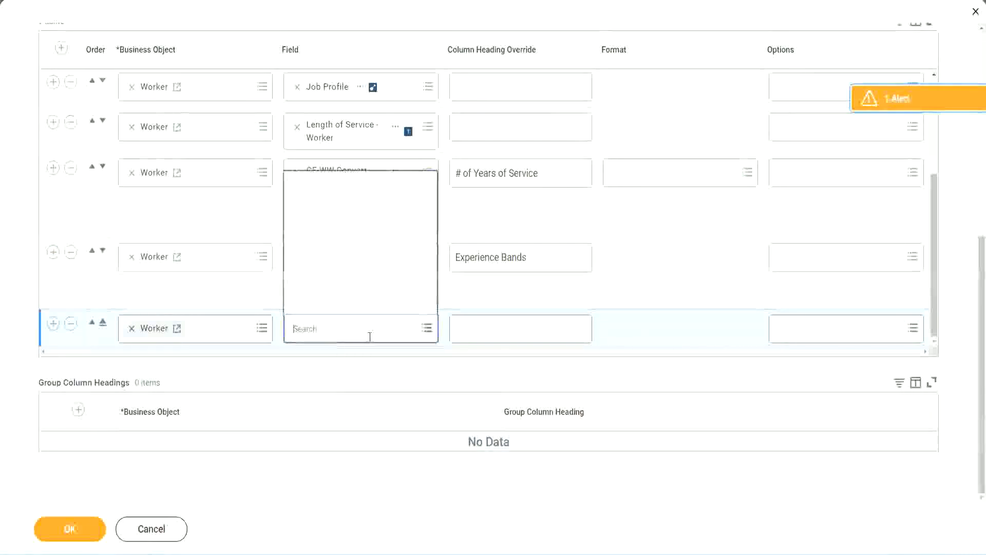
key(ctrl+v)
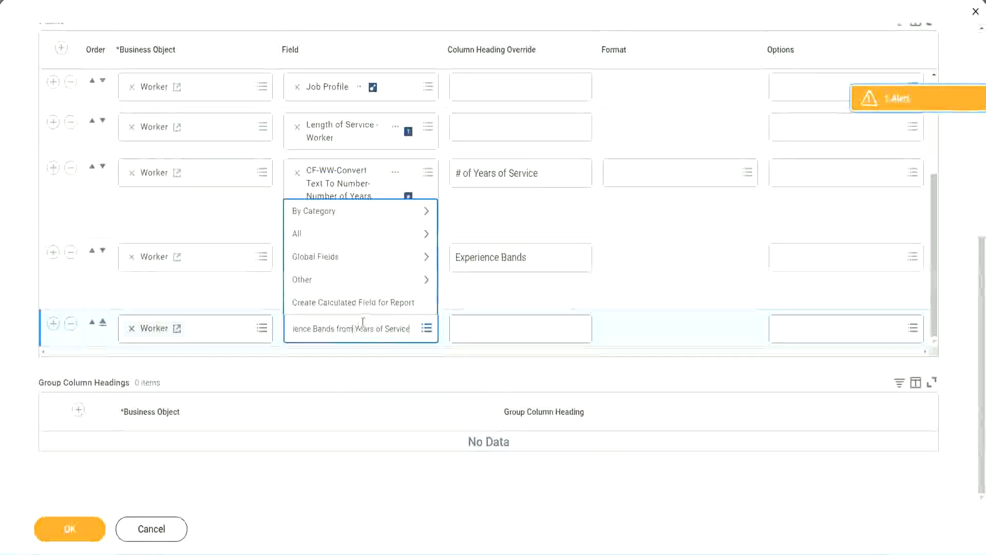
Shorten the field search to "CF-WW-Eval Exp Band" and choose CF-WW-Eval Exp Band-Determine Experience Bands from Years of Service for the new column.
drag(359, 329, 251, 327)
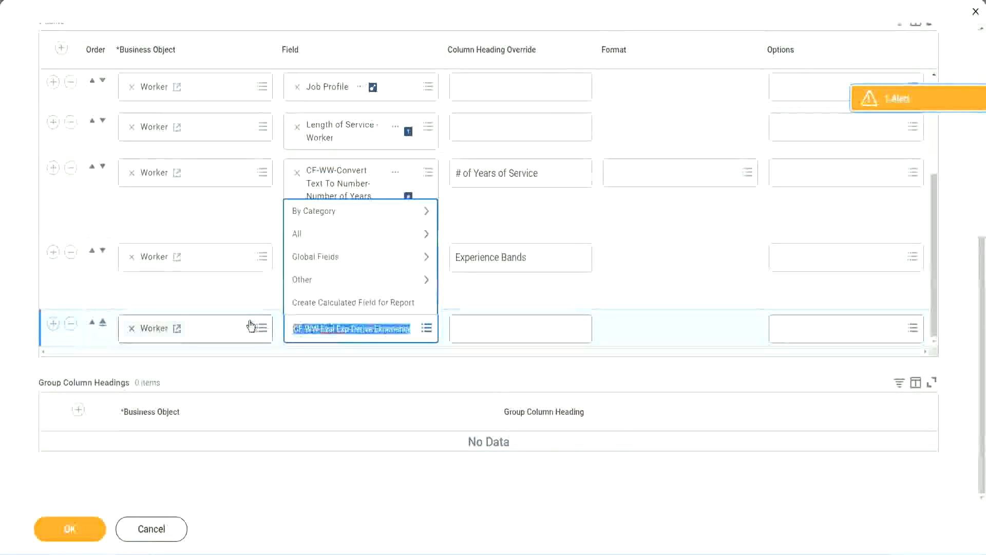
click(368, 337)
text(Band)
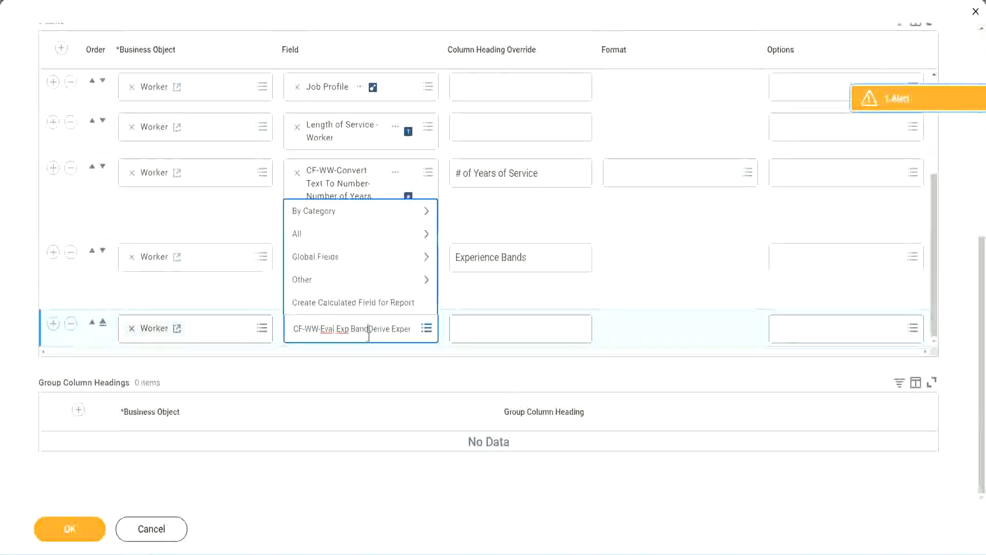
key(Delete)
key(Delete)
key(Delete)
key(Delete)
key(Delete)
key(Delete)
key(Delete)
key(Delete)
key(Delete)
key(Delete)
key(Delete)
key(Delete)
key(Delete)
key(Delete)
key(Delete)
key(Delete)
key(Delete)
key(Delete)
key(Delete)
key(Delete)
key(Delete)
key(Delete)
key(Delete)
key(Delete)
key(Delete)
key(Delete)
key(Delete)
key(Delete)
key(Delete)
key(Delete)
key(Delete)
key(Delete)
key(Delete)
key(Delete)
key(Delete)
key(Return)
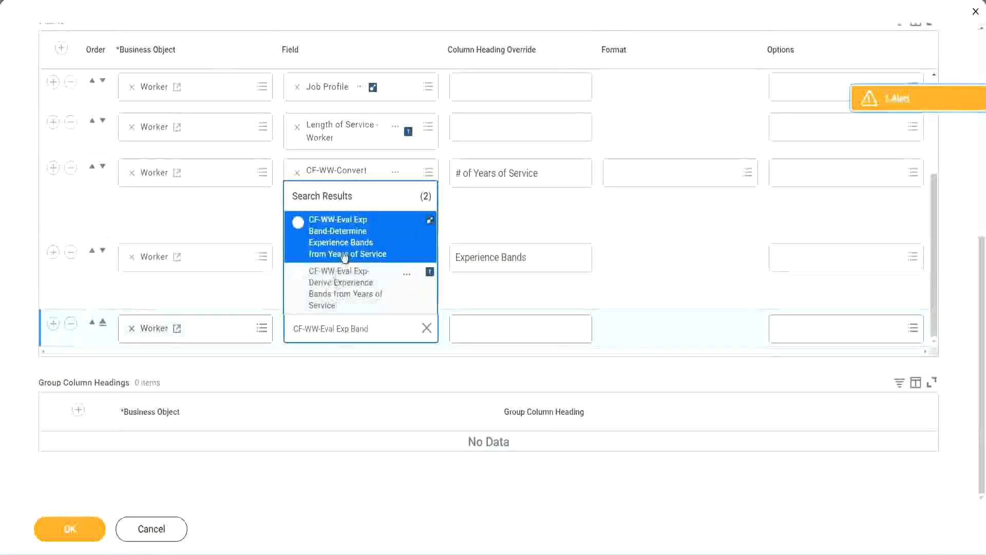
click(360, 243)
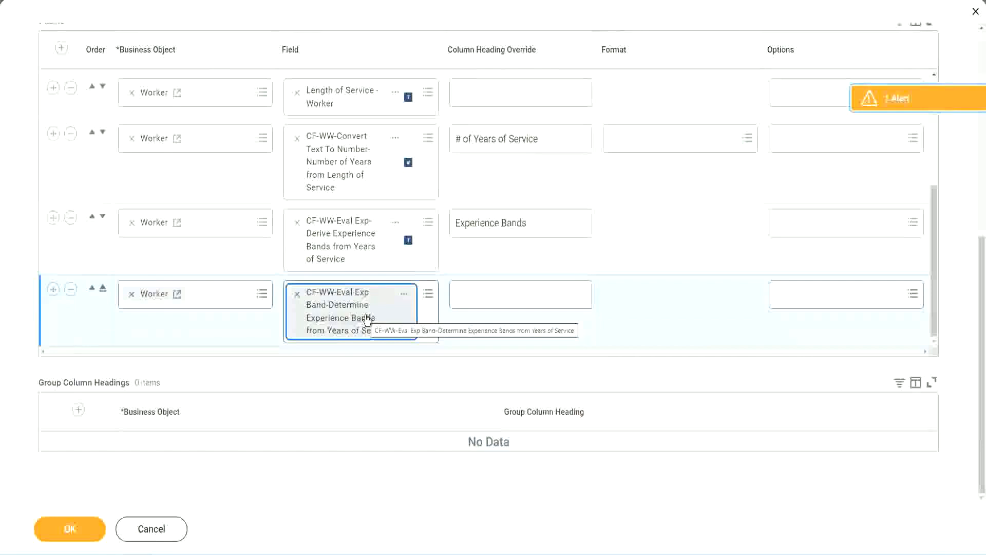
Override the new column's heading with "Experience Bands (Eval Exp Bands)" and save the report.
click(542, 223)
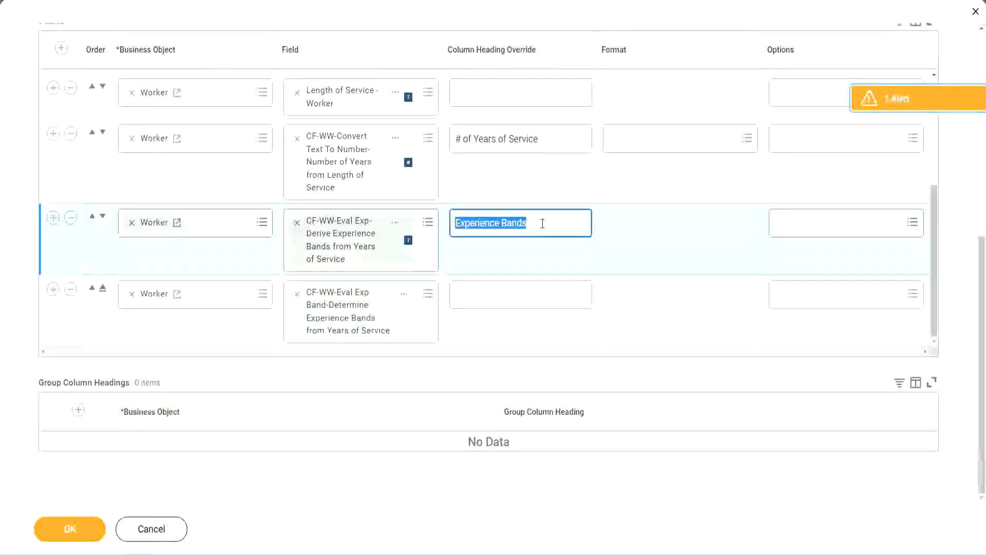
click(478, 293)
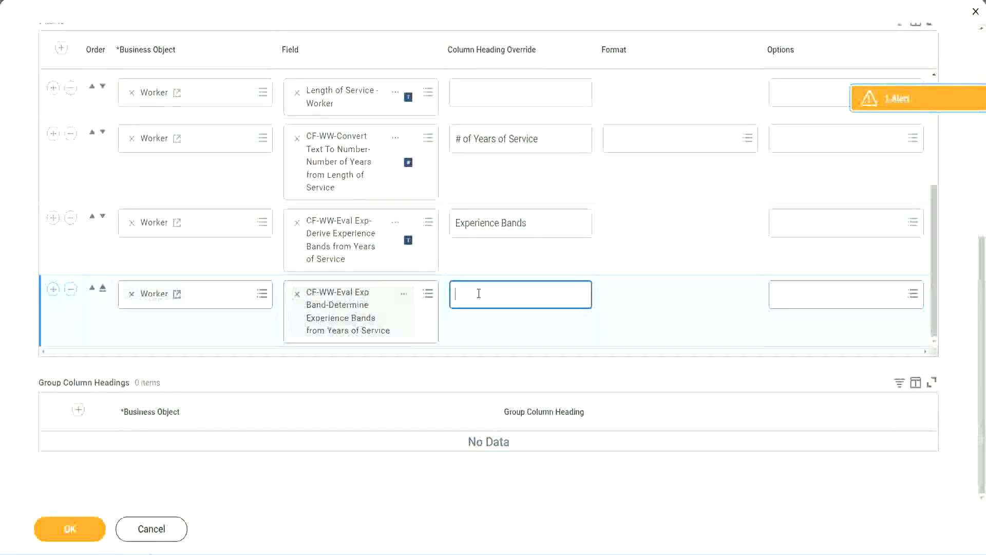
key(ctrl+v)
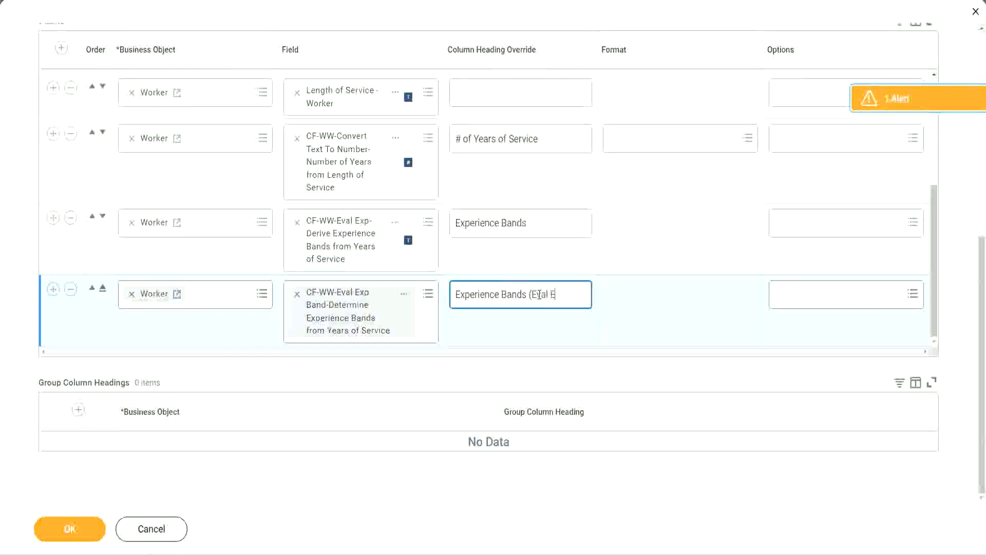
text(Bands))
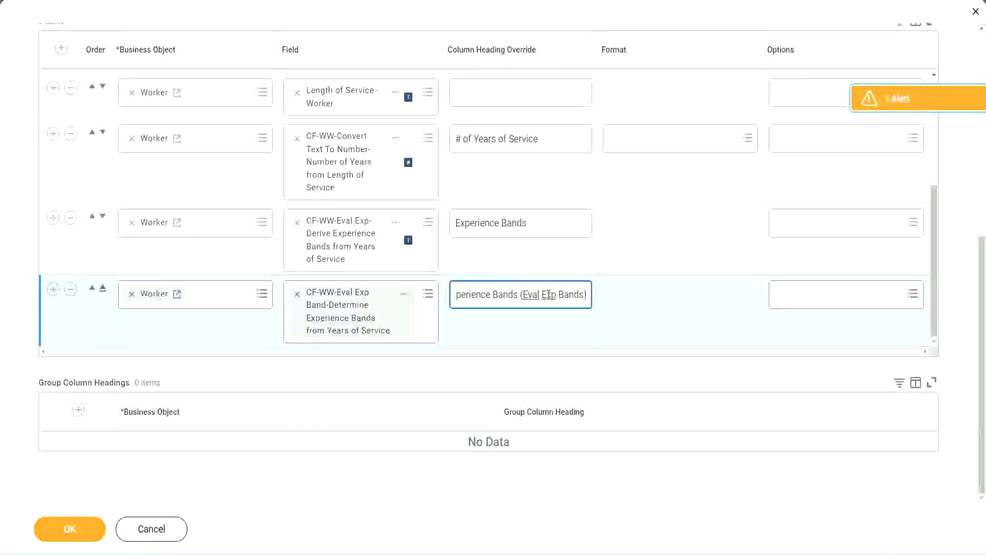
double_click(549, 294)
click(568, 294)
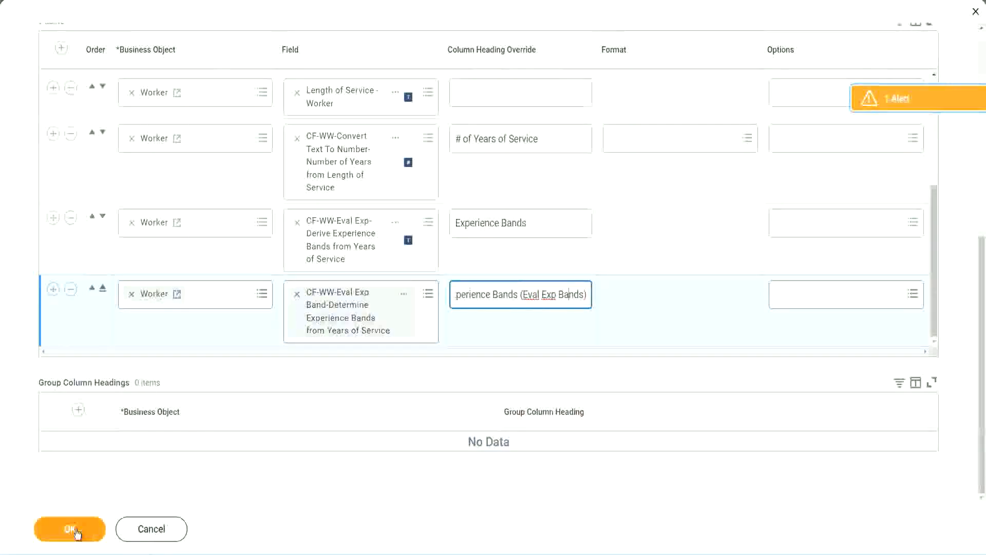
click(72, 529)
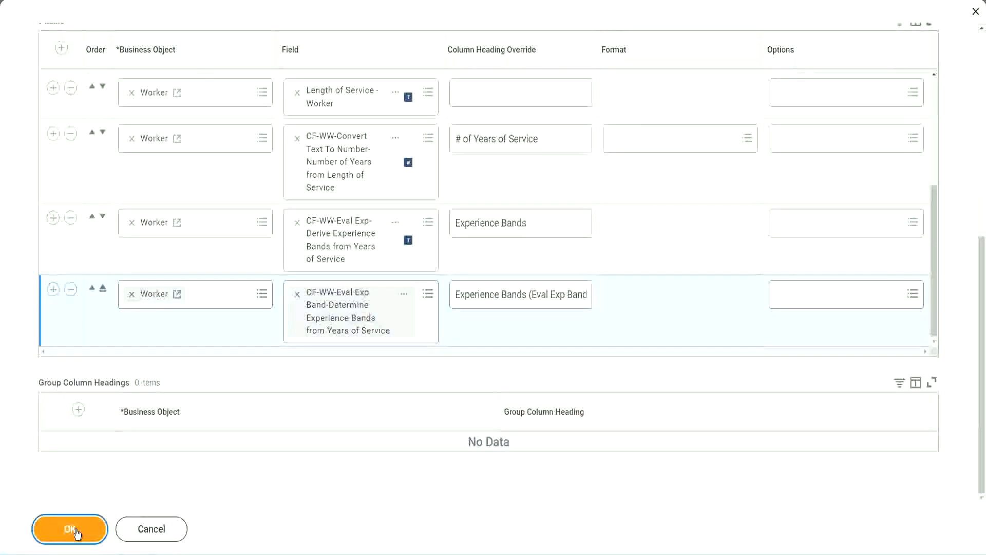